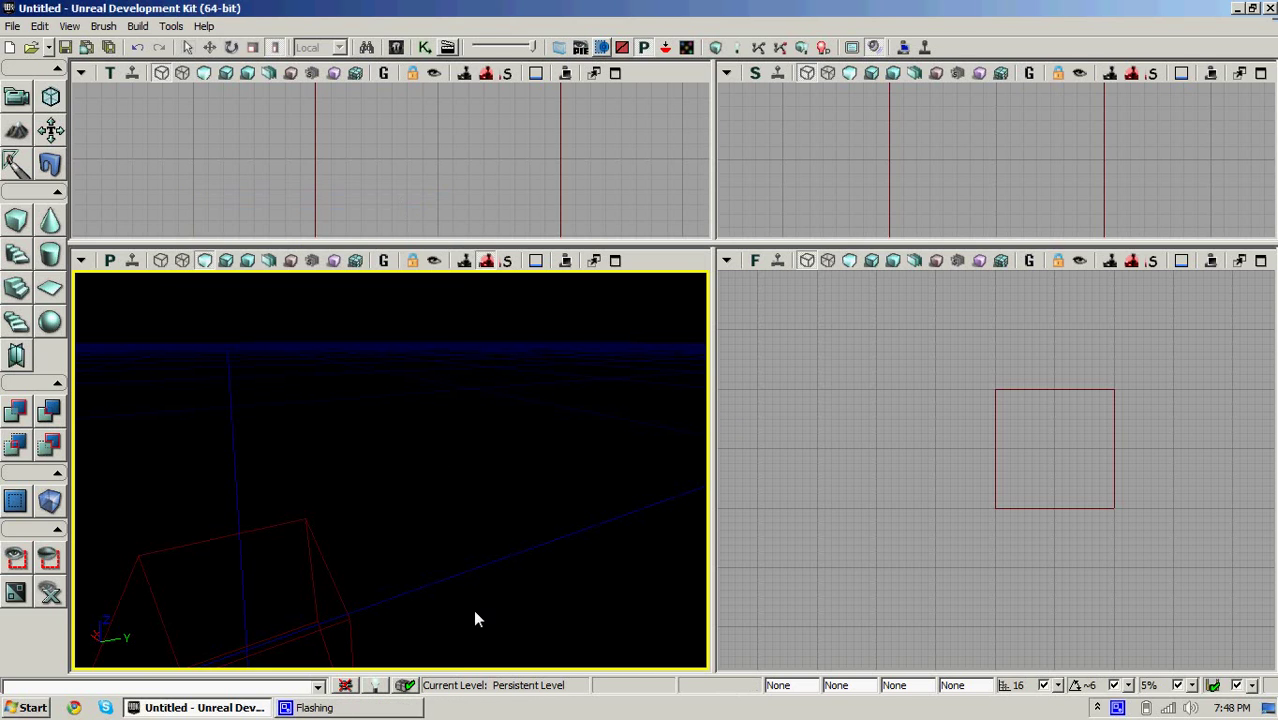
# - Build the builder brush as a cube with X 1024, Y 1024 and Z 500
pyautogui.moveTo(388, 605); pyautogui.dragTo(289, 637)
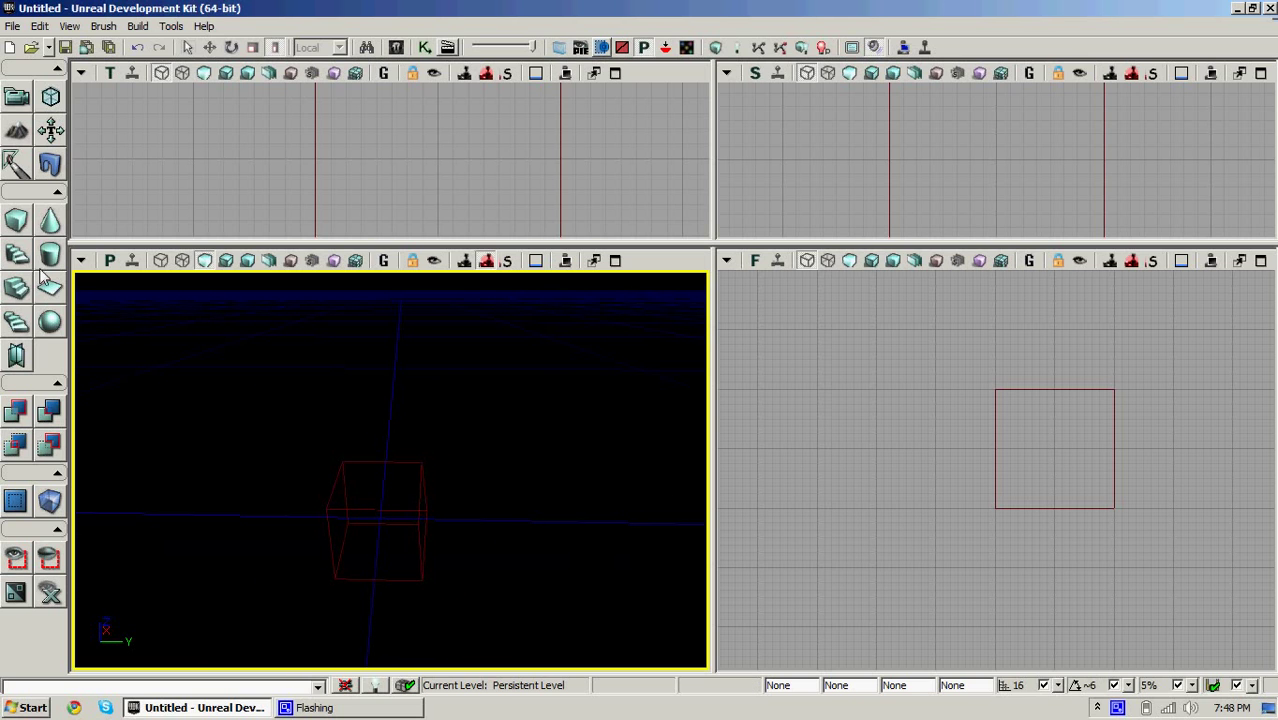
pyautogui.rightClick(17, 231)
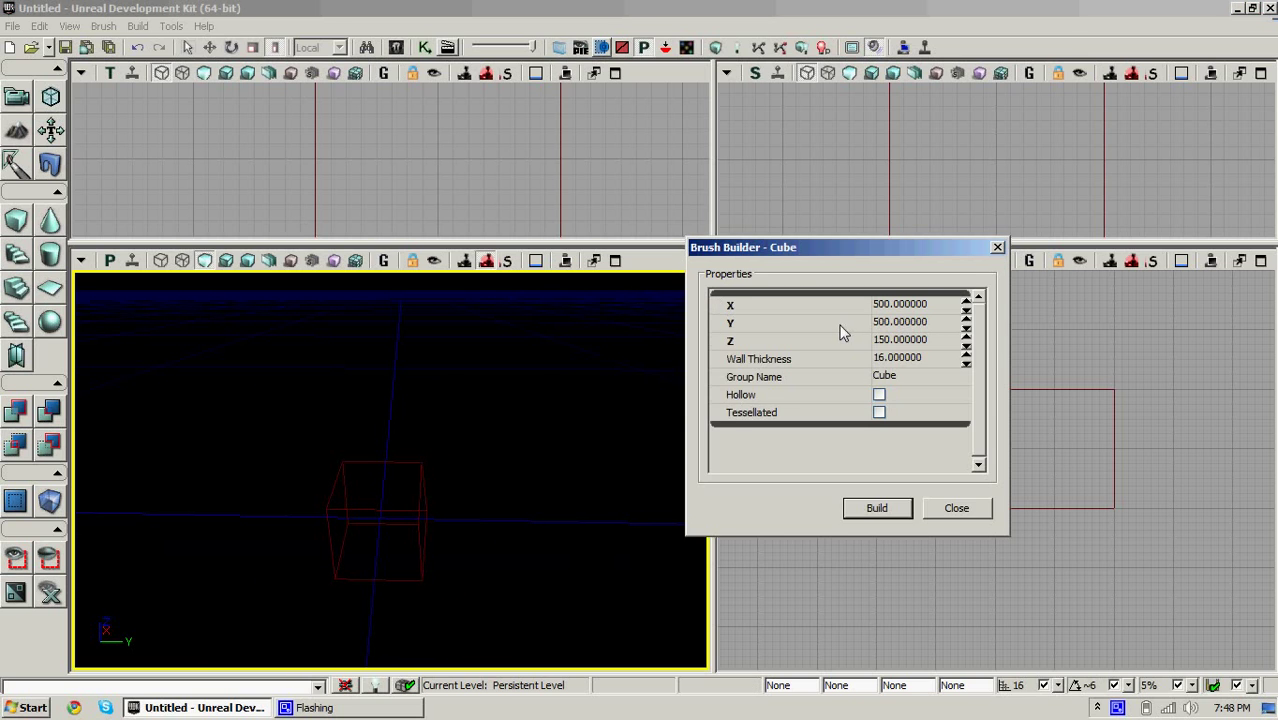
pyautogui.click(900, 304)
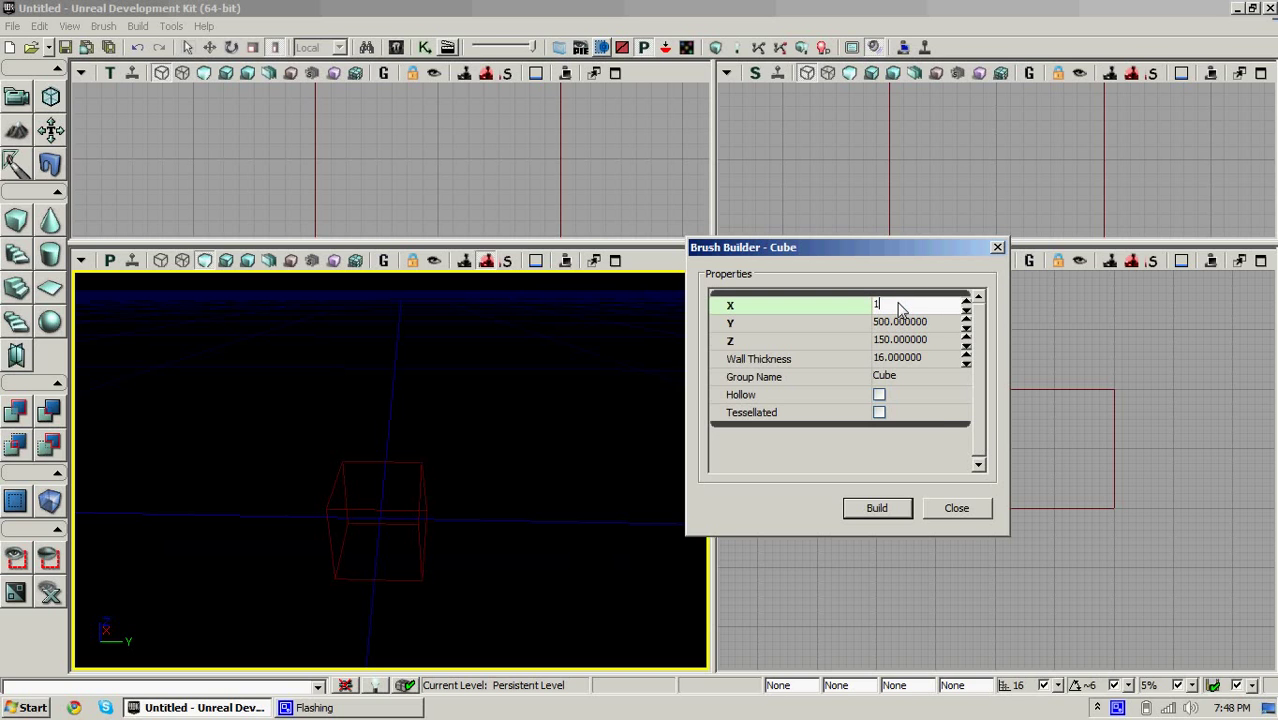
pyautogui.press('Tab')
pyautogui.write('10')
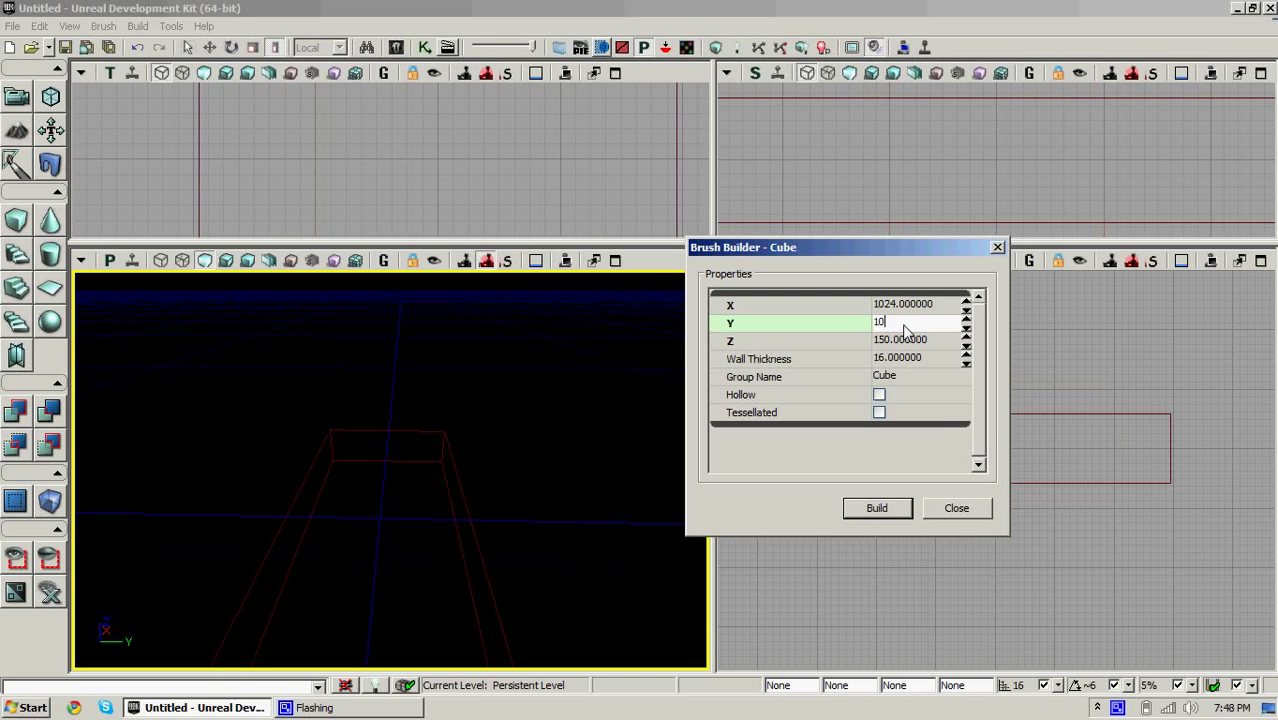
pyautogui.write('24')
pyautogui.click(903, 340)
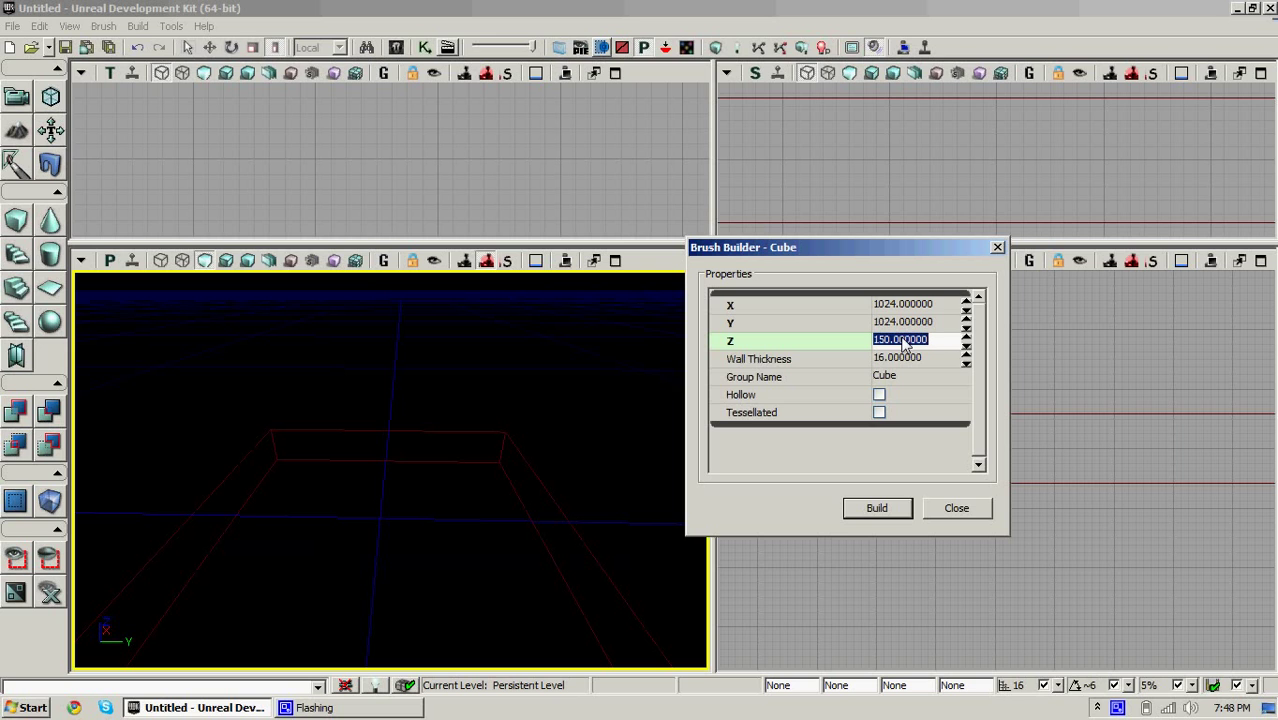
pyautogui.click(880, 511)
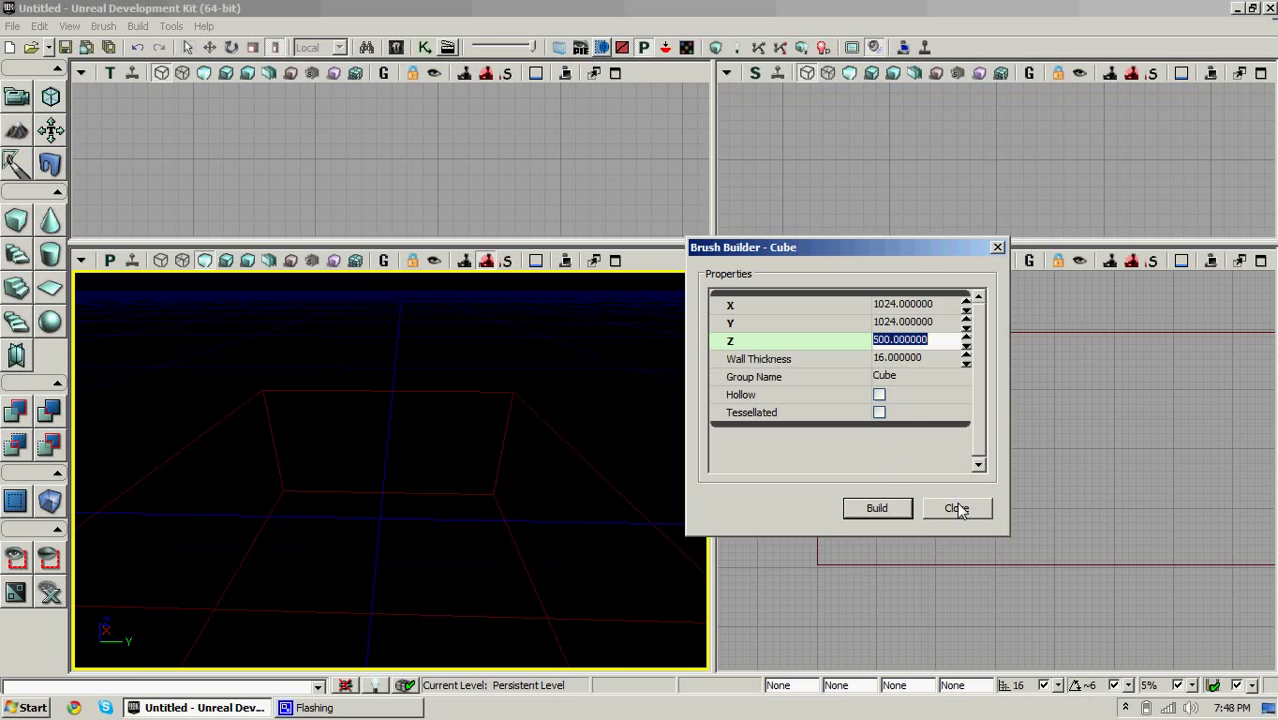
pyautogui.click(960, 511)
# - Add the resized cube brush to the level as solid CSG geometry
pyautogui.moveTo(570, 512)
pyautogui.mouseDown(button='right')
pyautogui.moveTo(523, 484)
pyautogui.moveTo(543, 525)
pyautogui.mouseUp(button='right')
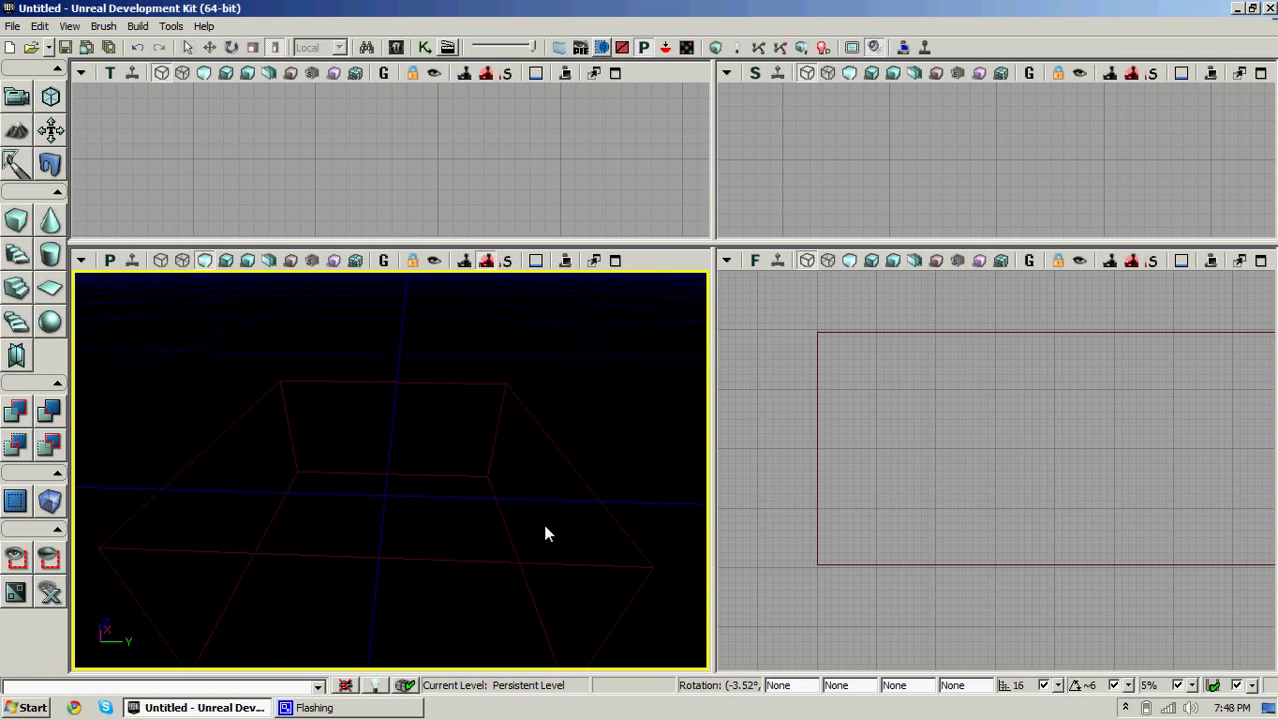
pyautogui.click(16, 412)
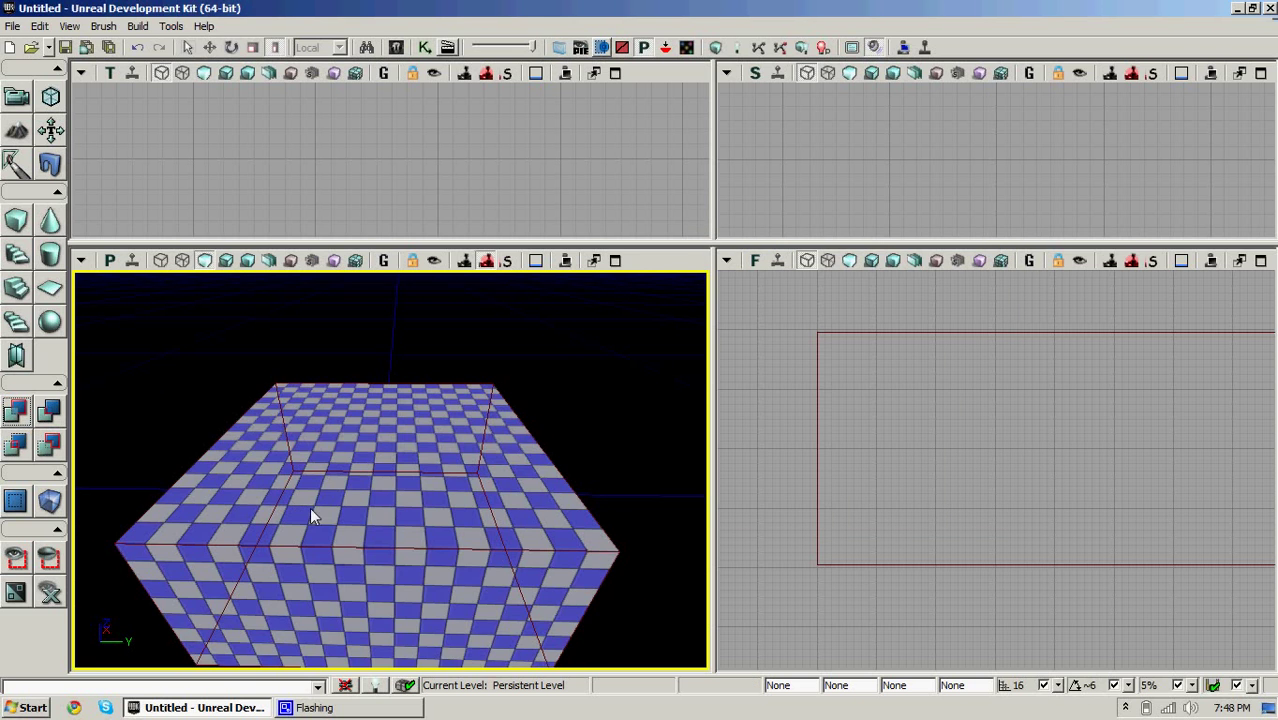
pyautogui.moveTo(310, 515); pyautogui.dragTo(90, 340)
# - Rebuild the cube builder brush with X 500, Y 500 and Z 250
pyautogui.rightClick(15, 228)
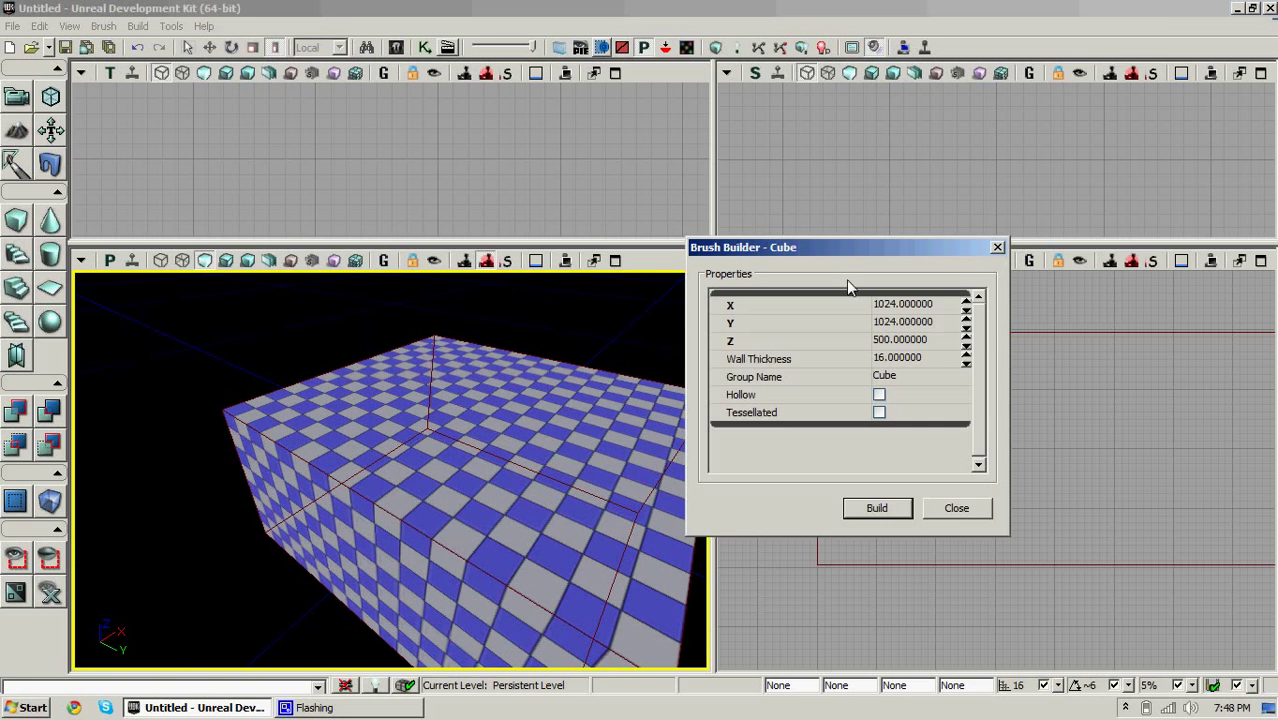
pyautogui.click(903, 304)
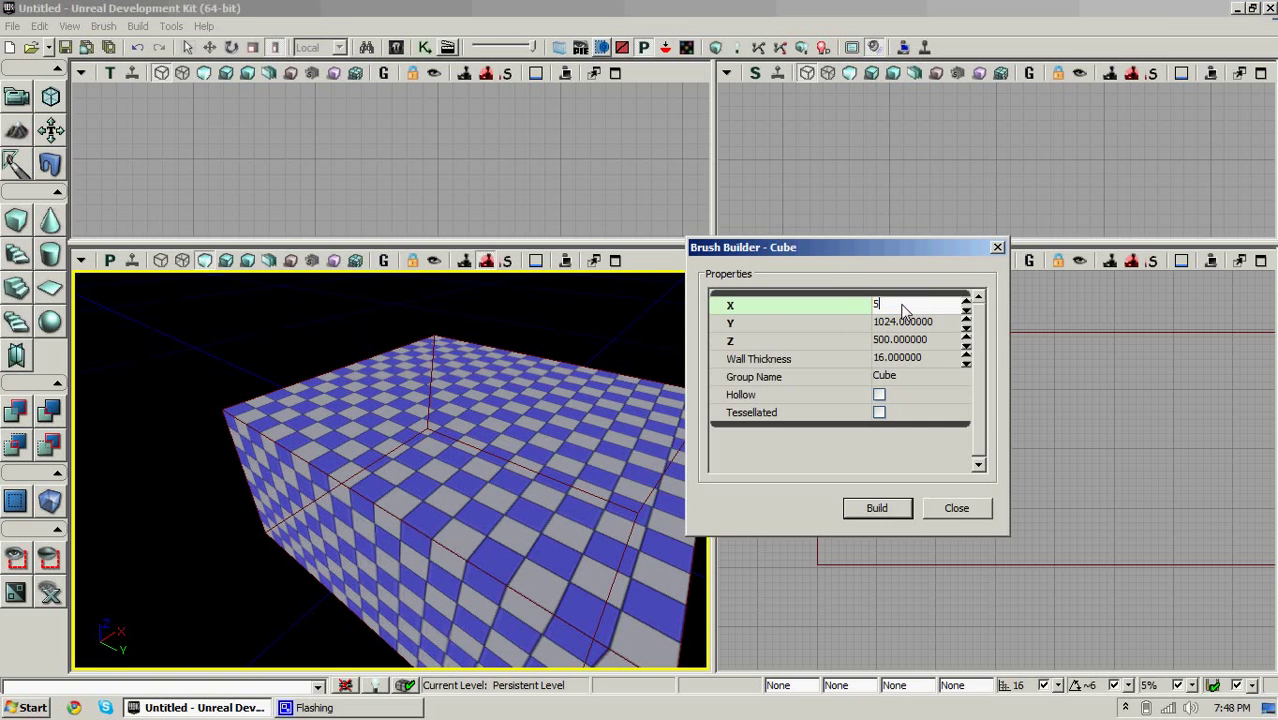
pyautogui.click(898, 323)
pyautogui.write('50')
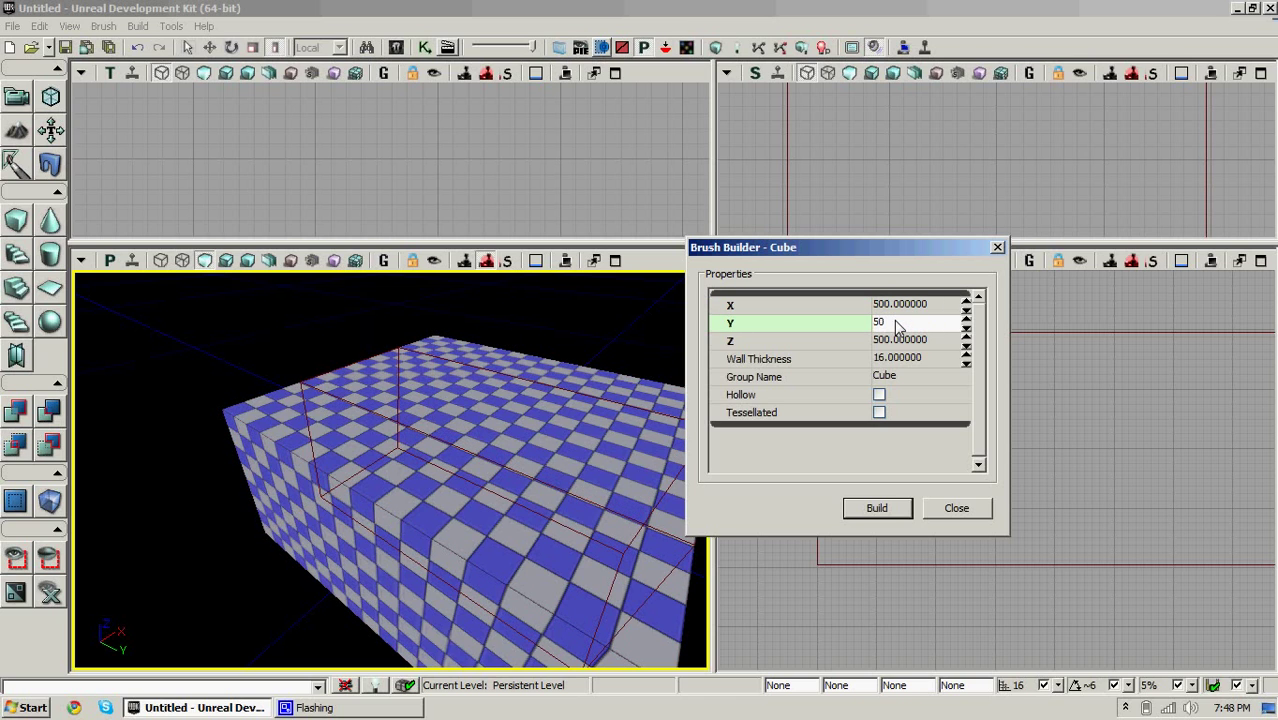
pyautogui.write('0')
pyautogui.click(895, 340)
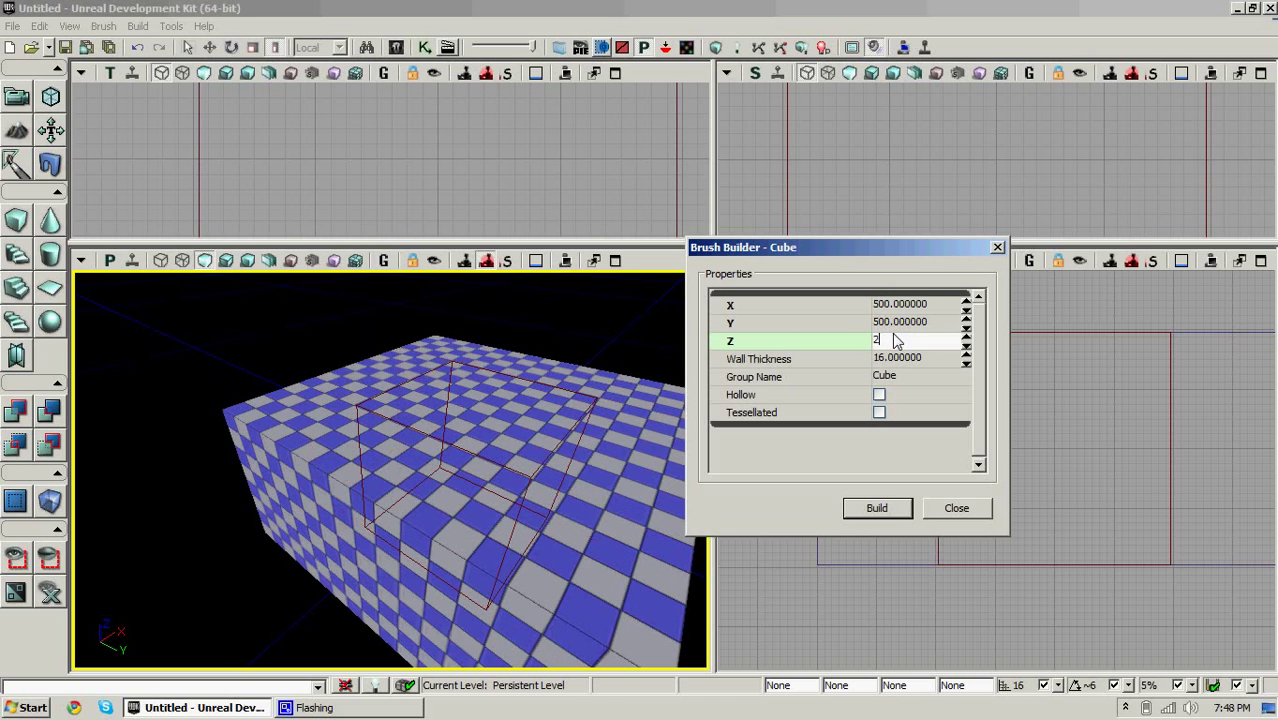
pyautogui.click(877, 508)
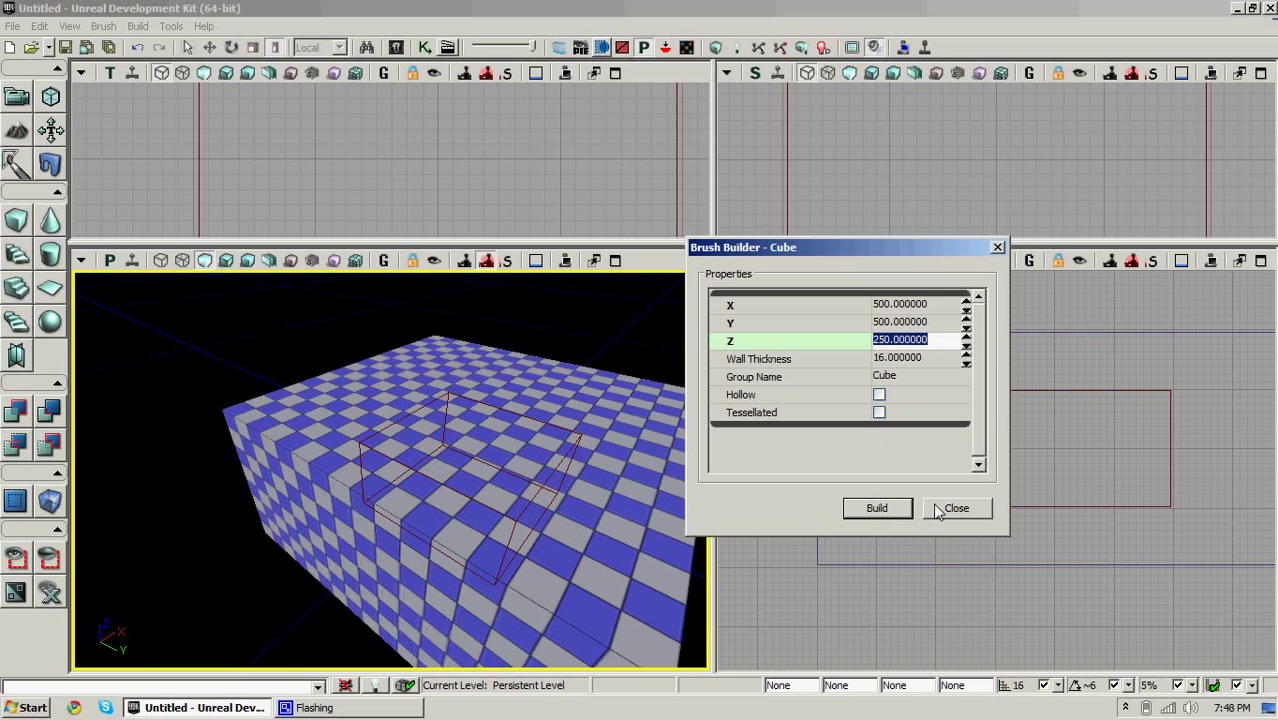
pyautogui.click(956, 508)
# - Raise the smaller brush until its top is about level with the block's top face, and subtract it to cut a pit
pyautogui.click(958, 392)
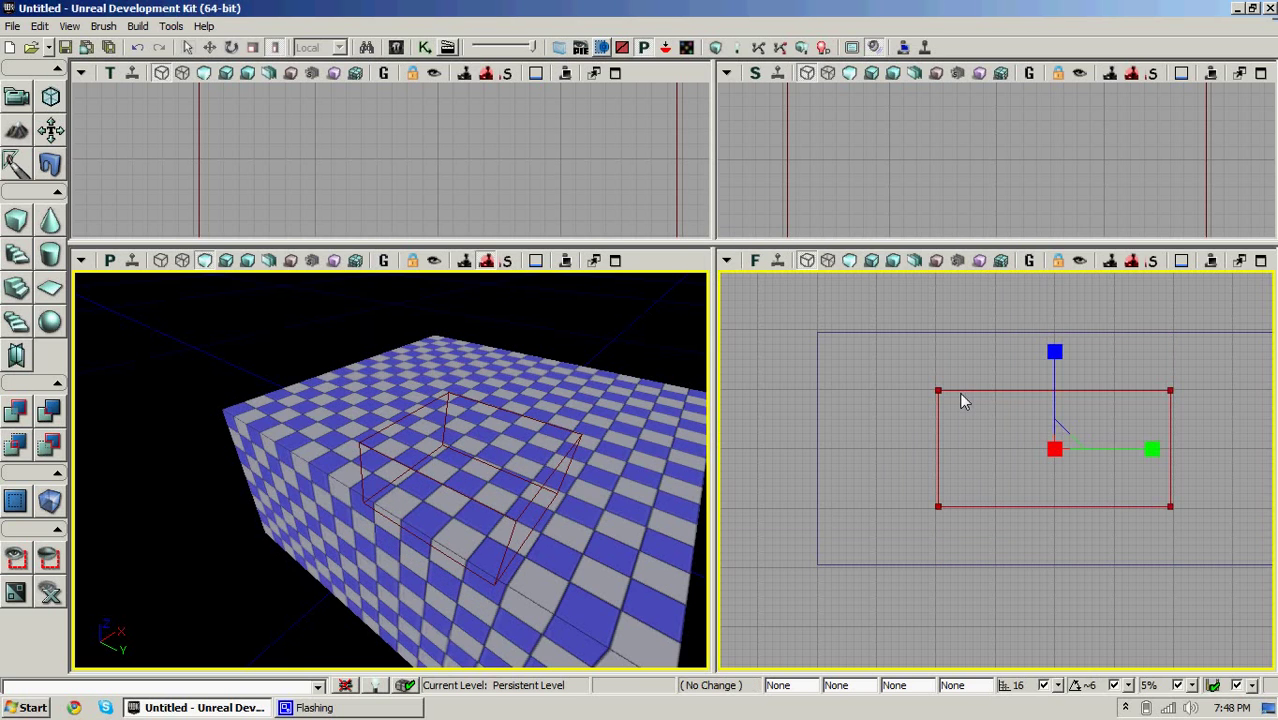
pyautogui.click(211, 48)
pyautogui.moveTo(1053, 366); pyautogui.dragTo(1055, 215)
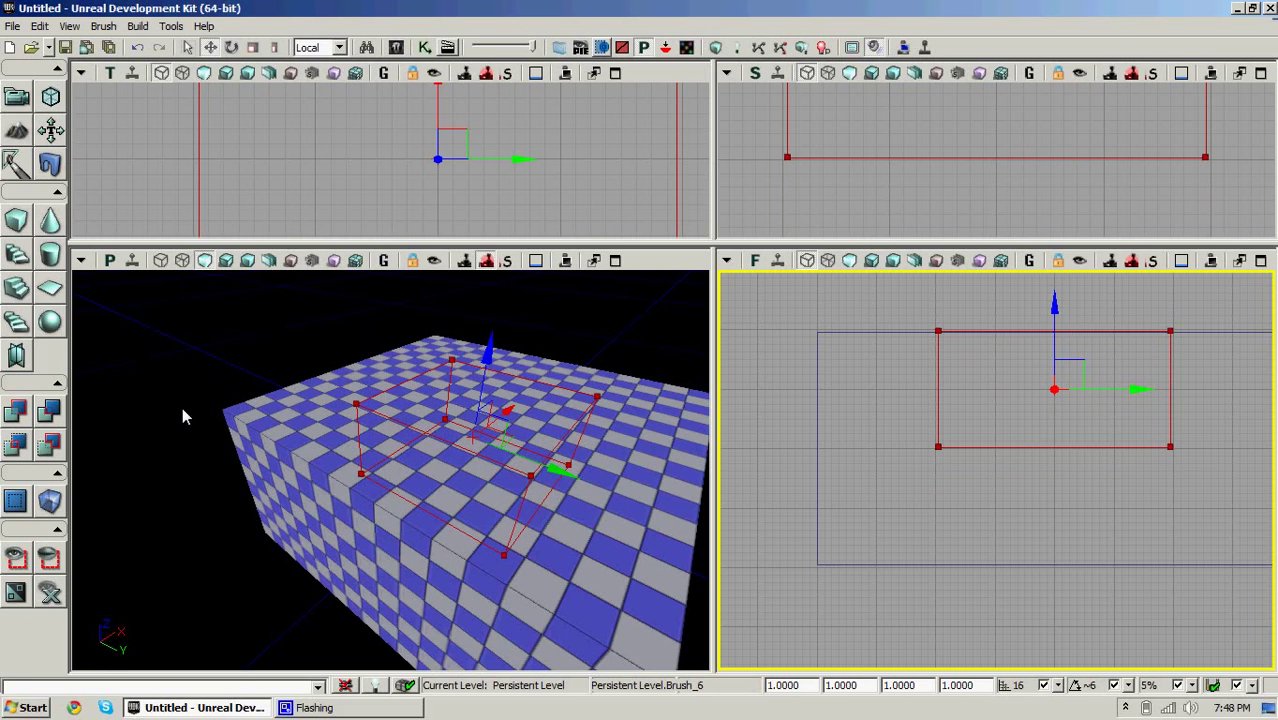
pyautogui.click(48, 412)
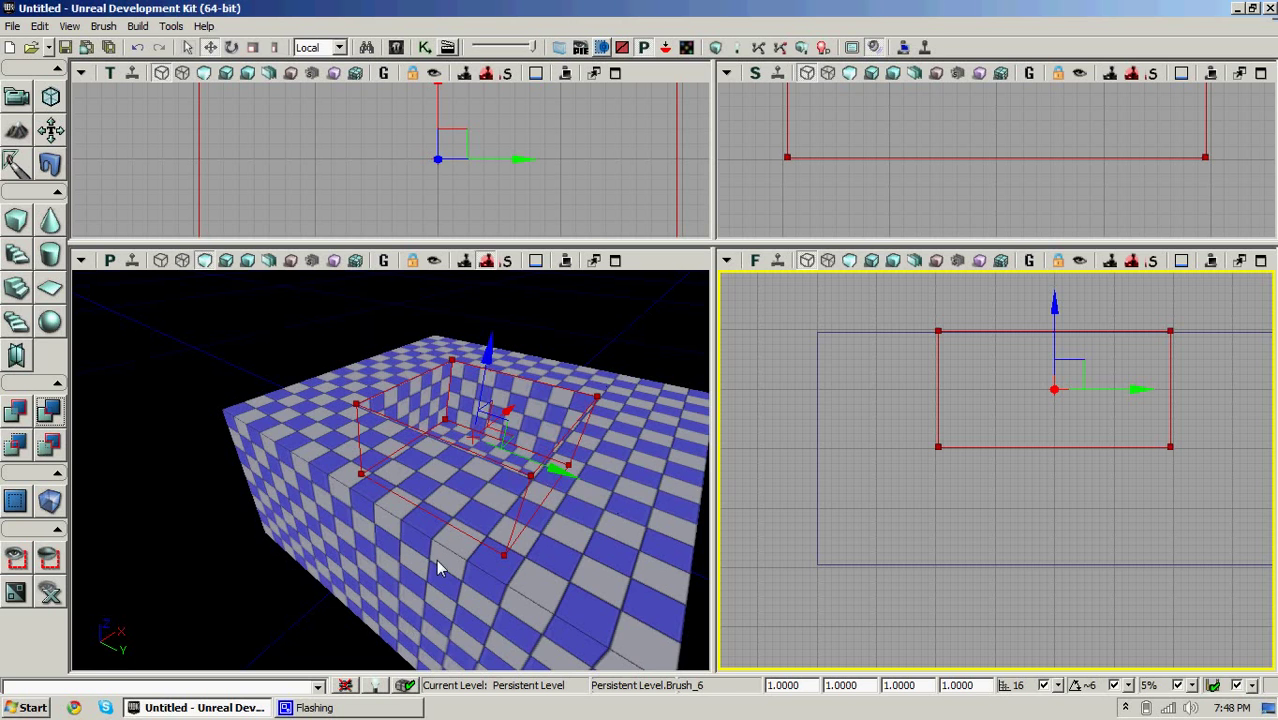
# - Place a FluidSurfaceActor from the actor classes on the floor of the pit
pyautogui.moveTo(441, 568); pyautogui.dragTo(397, 551)
pyautogui.moveTo(397, 551); pyautogui.dragTo(234, 508, button='right')
pyautogui.moveTo(234, 508); pyautogui.dragTo(497, 76)
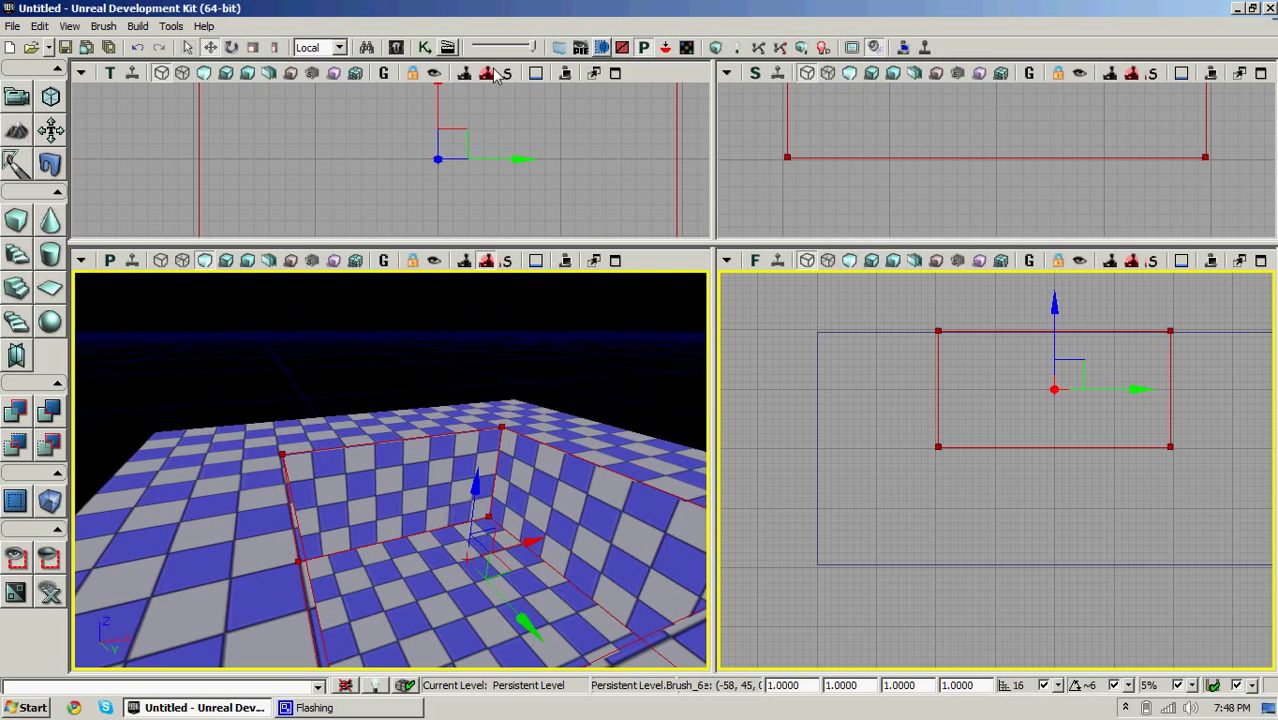
pyautogui.click(396, 48)
pyautogui.click(632, 113)
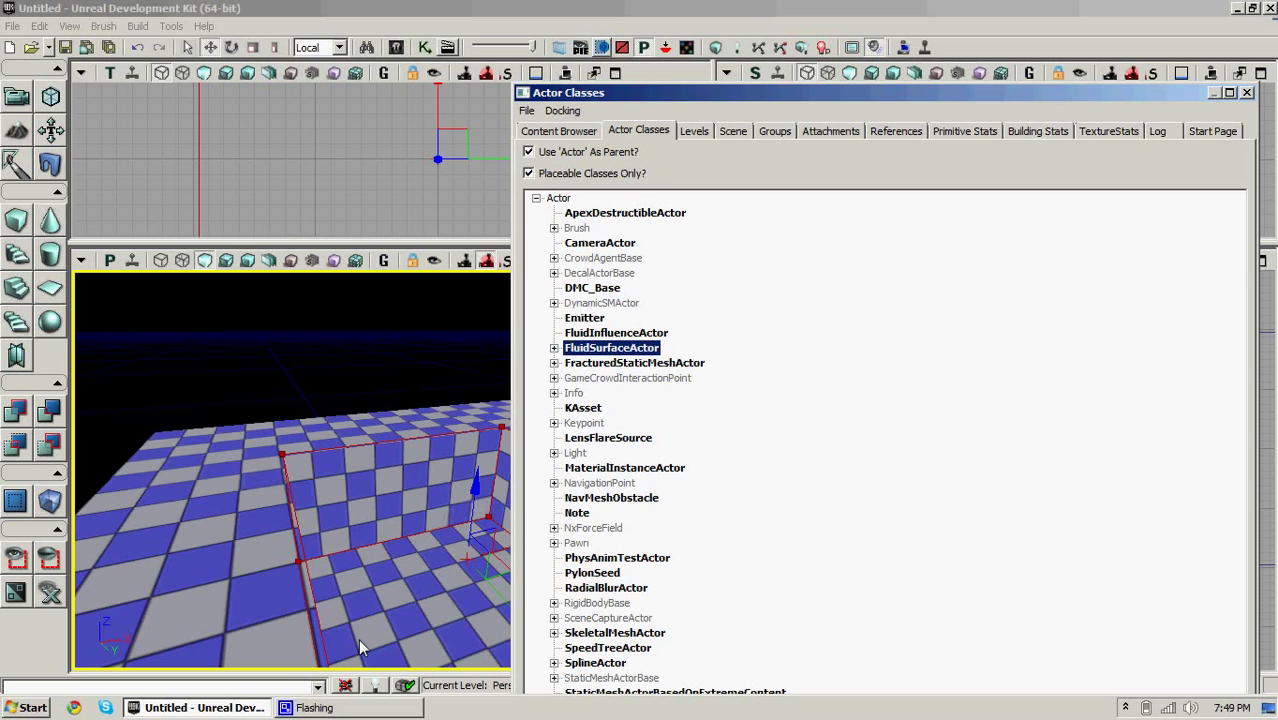
pyautogui.rightClick(456, 598)
pyautogui.click(545, 494)
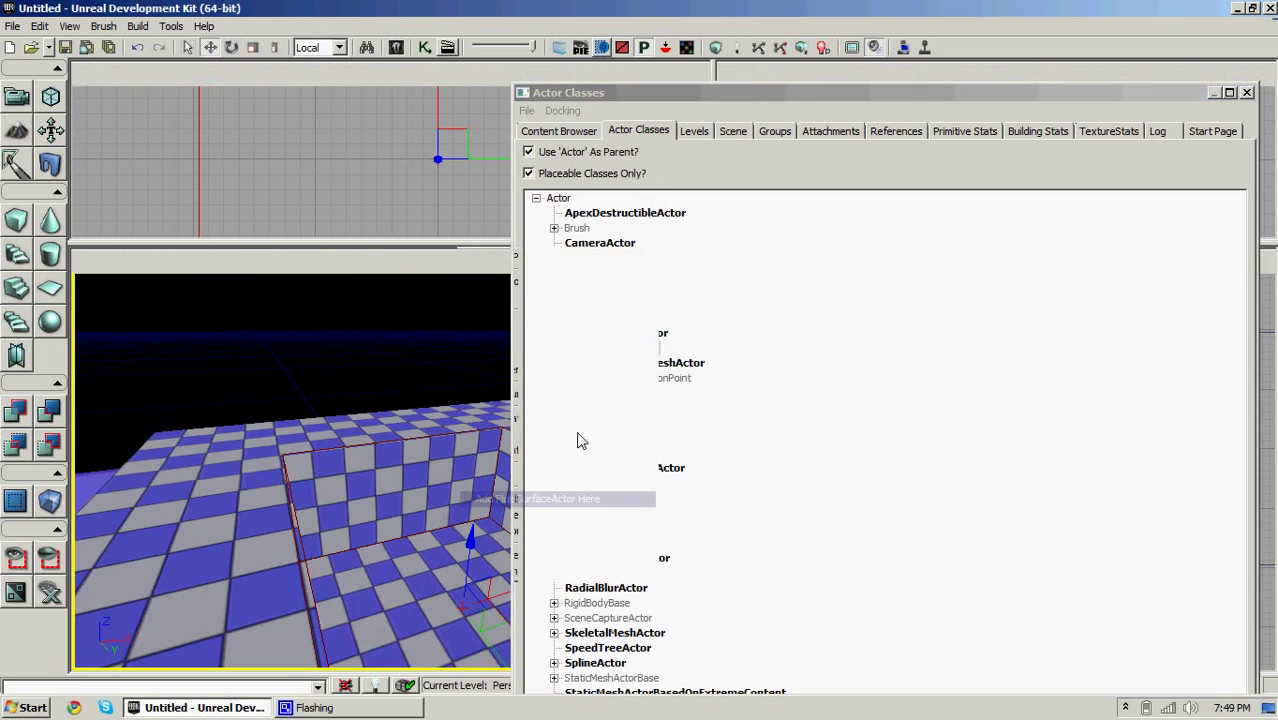
# - Raise the fluid surface to just below the pit's rim and scale it down to fit the pit
pyautogui.moveTo(712, 99); pyautogui.dragTo(969, 294)
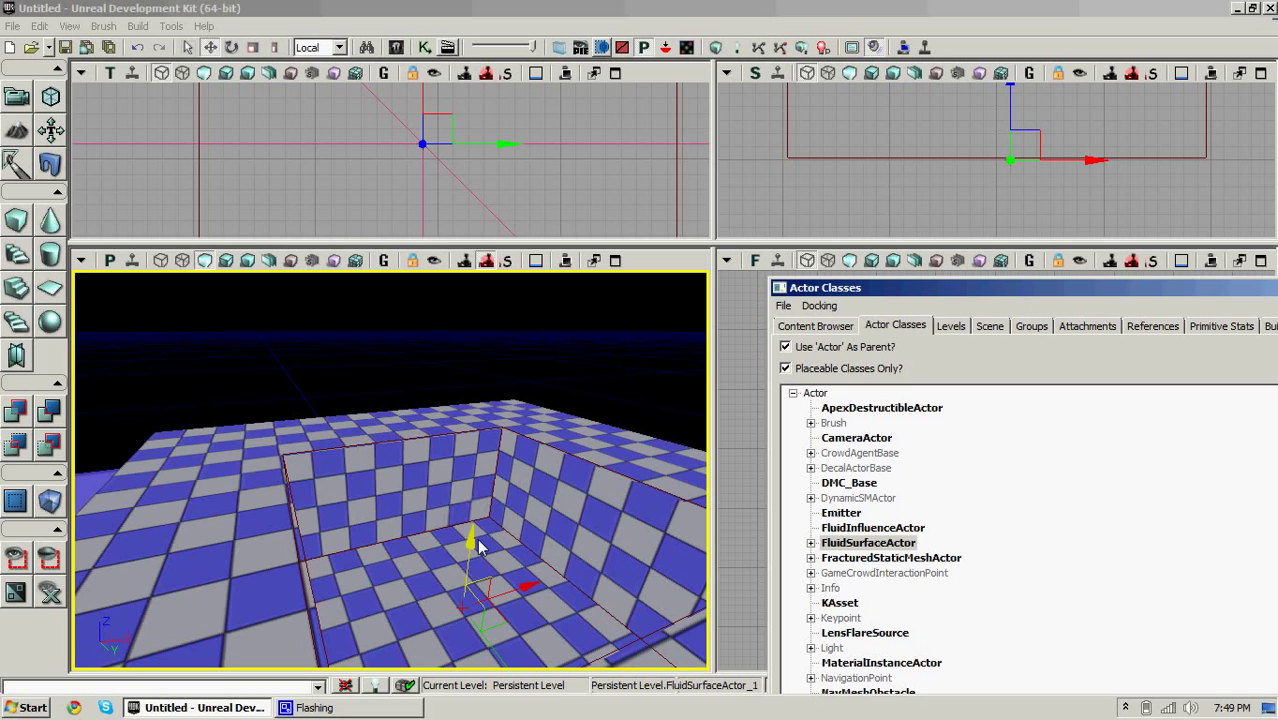
pyautogui.moveTo(479, 547); pyautogui.dragTo(489, 382)
pyautogui.click(254, 47)
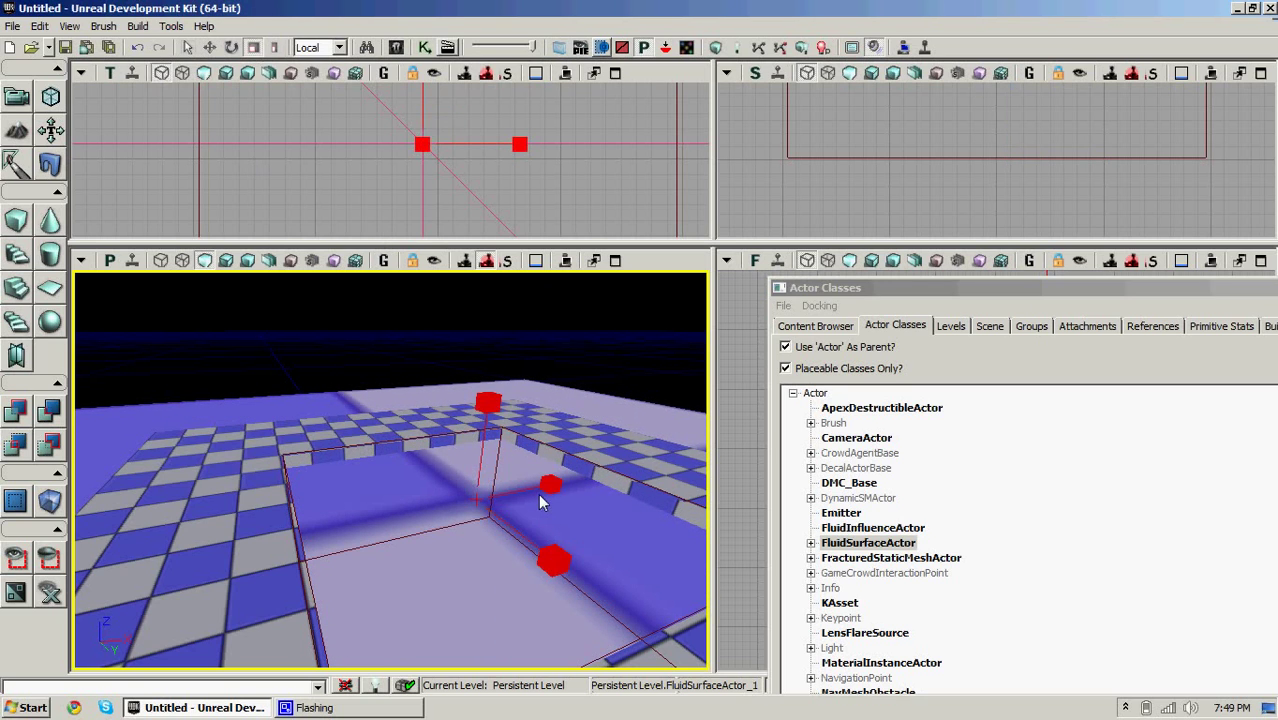
pyautogui.moveTo(543, 490); pyautogui.dragTo(394, 557)
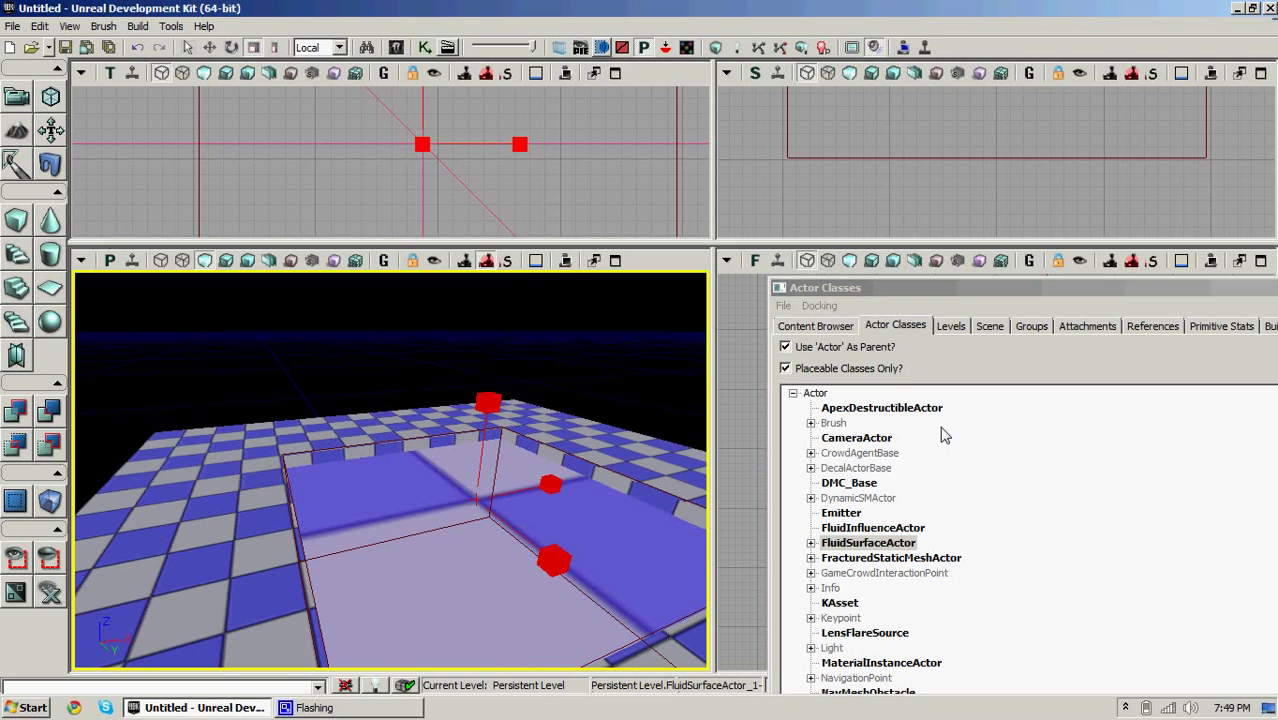
pyautogui.moveTo(913, 291); pyautogui.dragTo(656, 120)
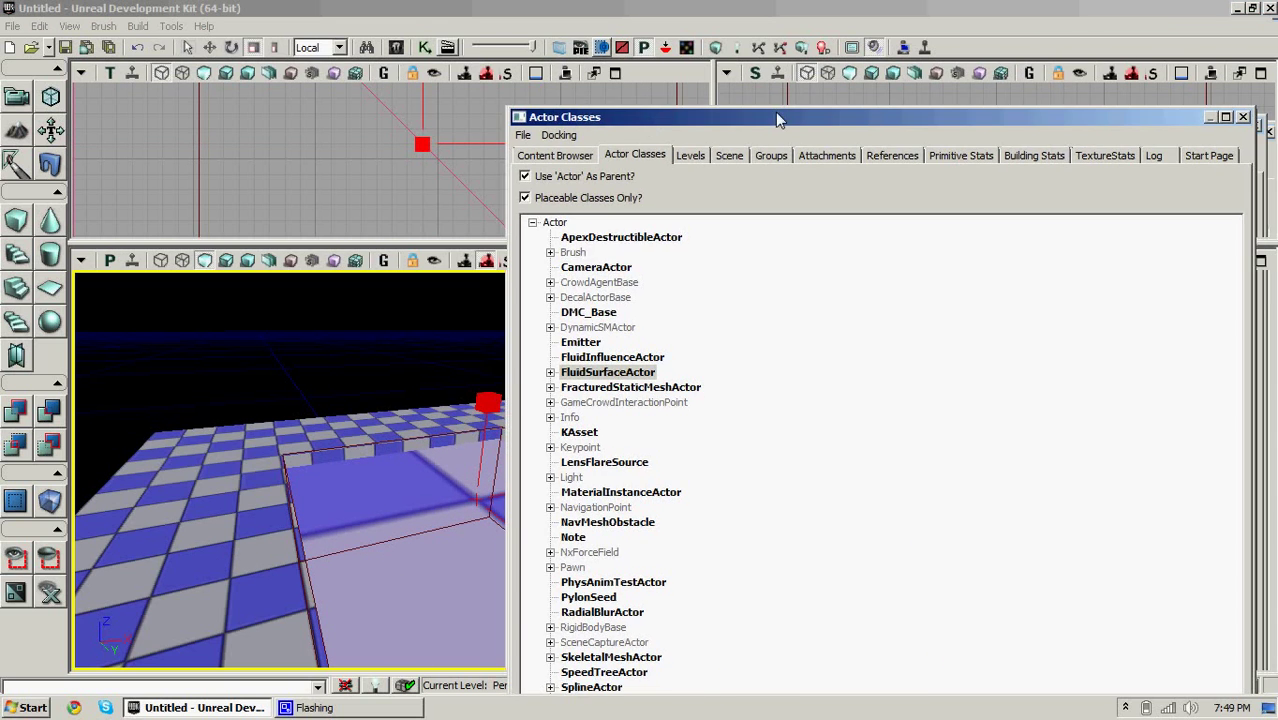
pyautogui.click(1242, 118)
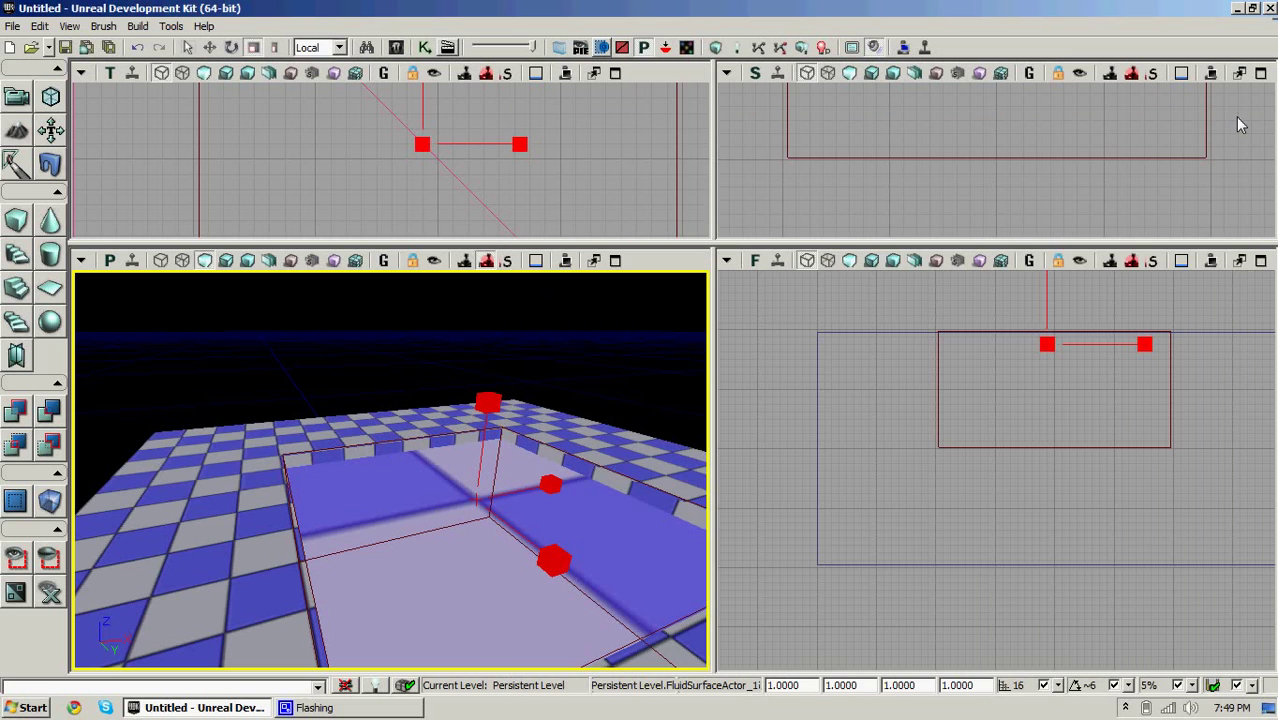
# - Apply the M_UN_Liquid_BSP_BlueWater02 material to the fluid surface in the pit
pyautogui.click(396, 47)
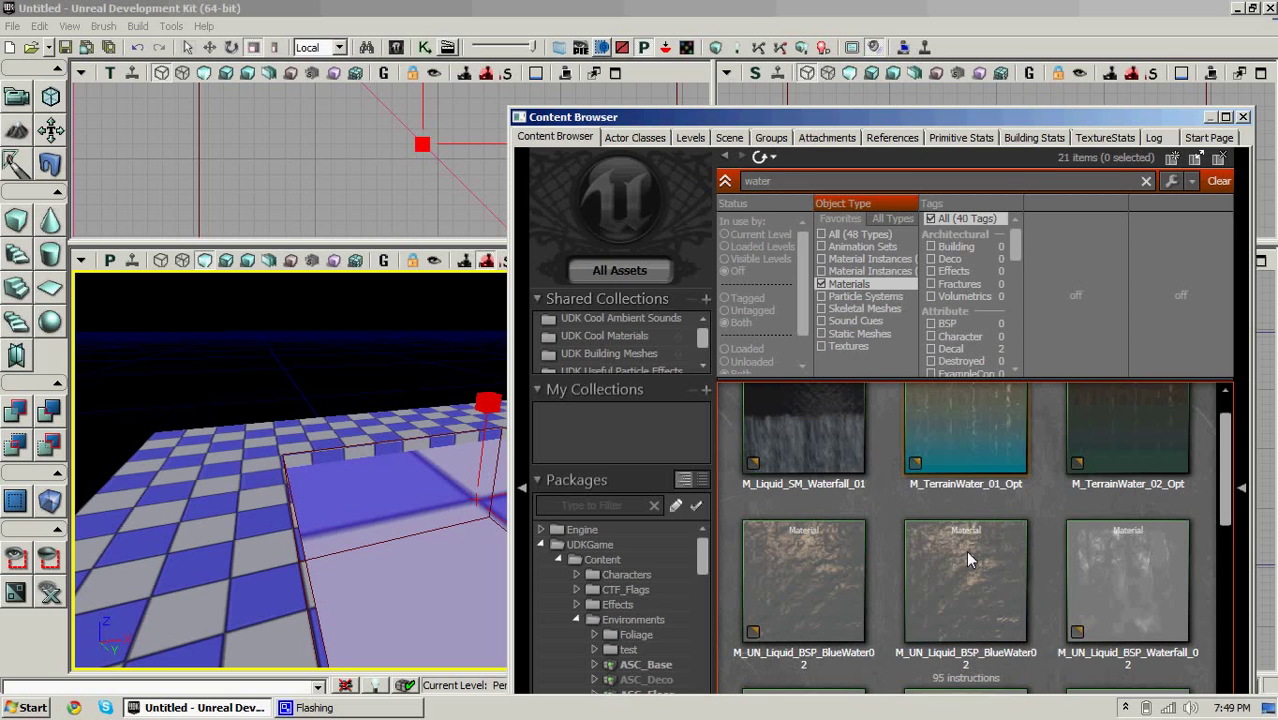
pyautogui.click(944, 565)
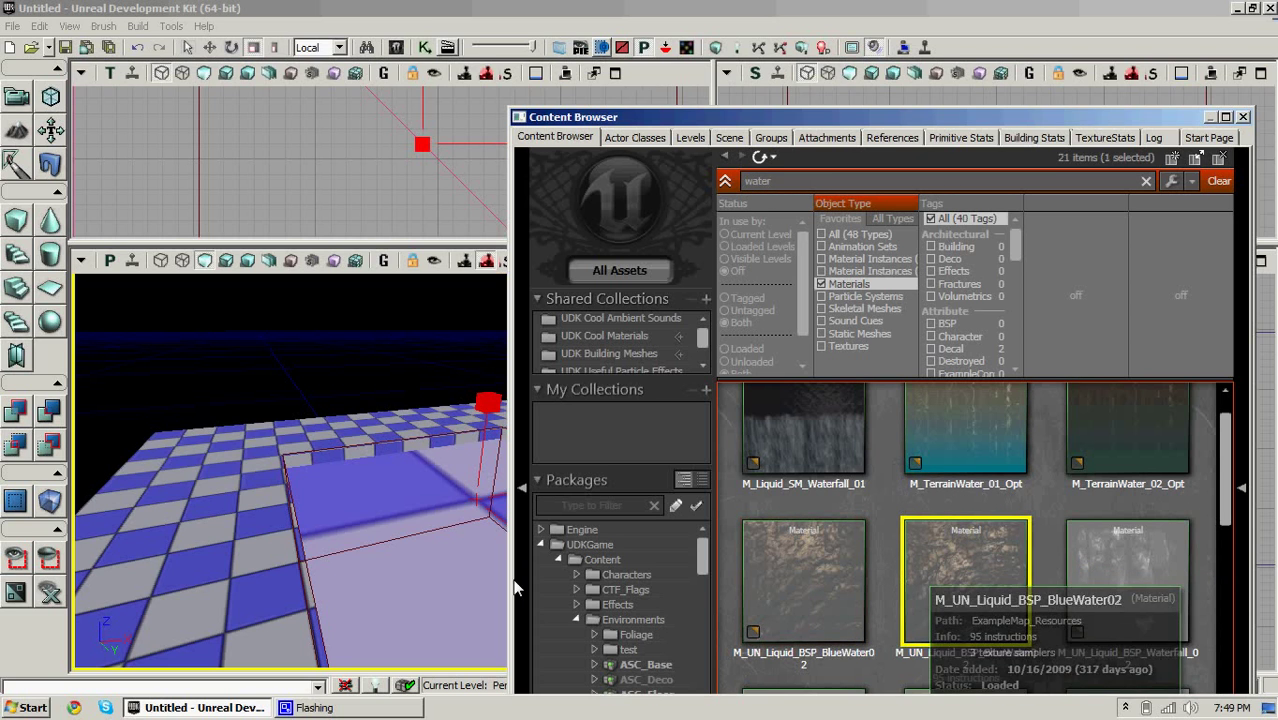
pyautogui.moveTo(514, 581); pyautogui.dragTo(440, 562)
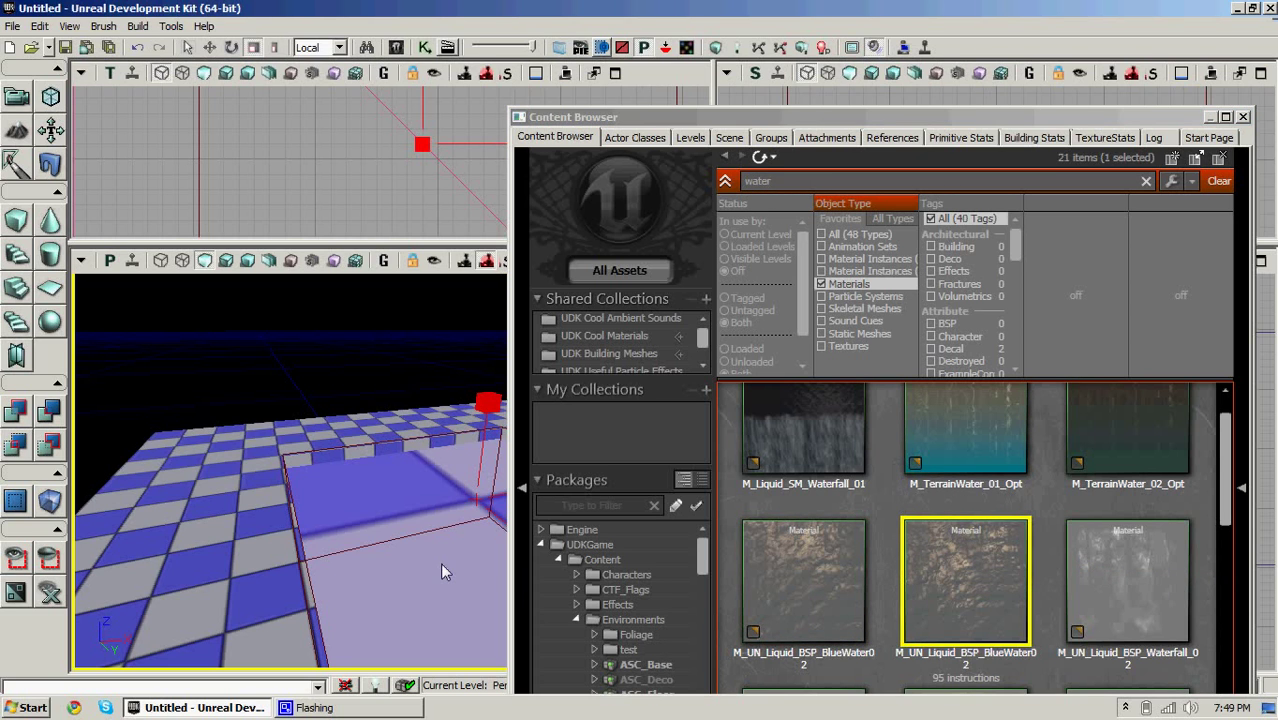
pyautogui.click(1243, 118)
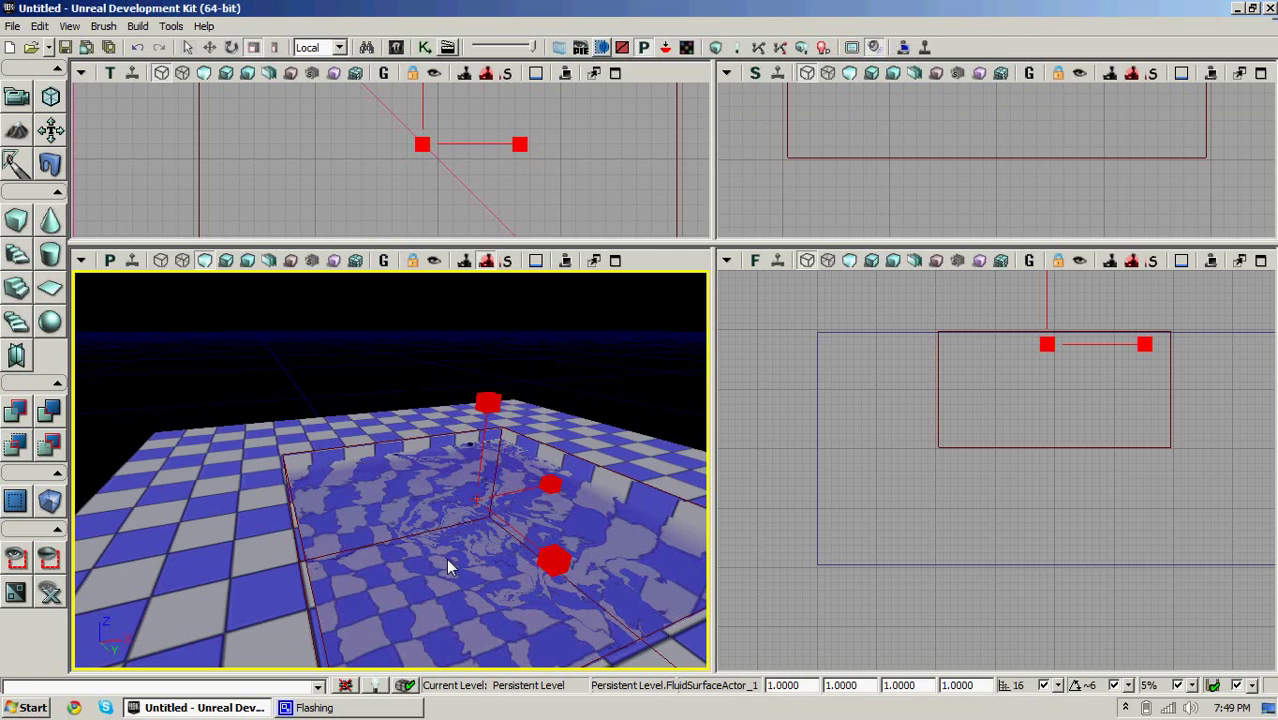
pyautogui.rightClick(446, 558)
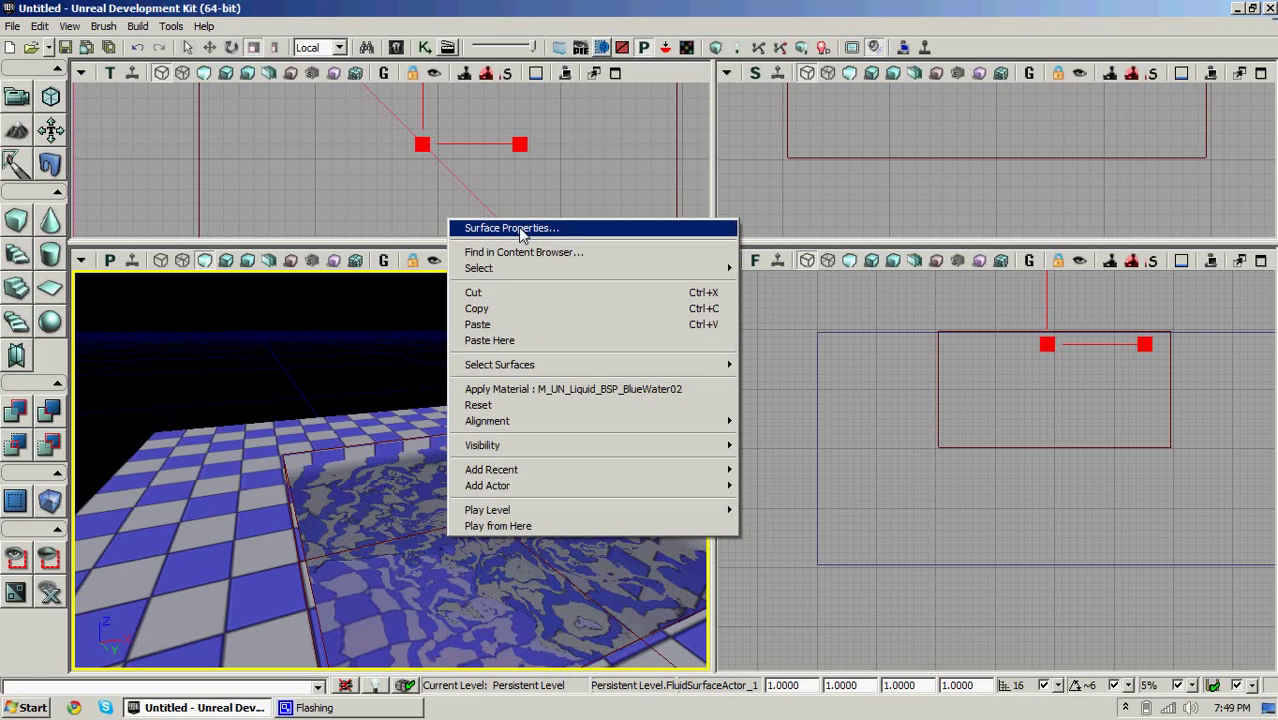
pyautogui.click(518, 228)
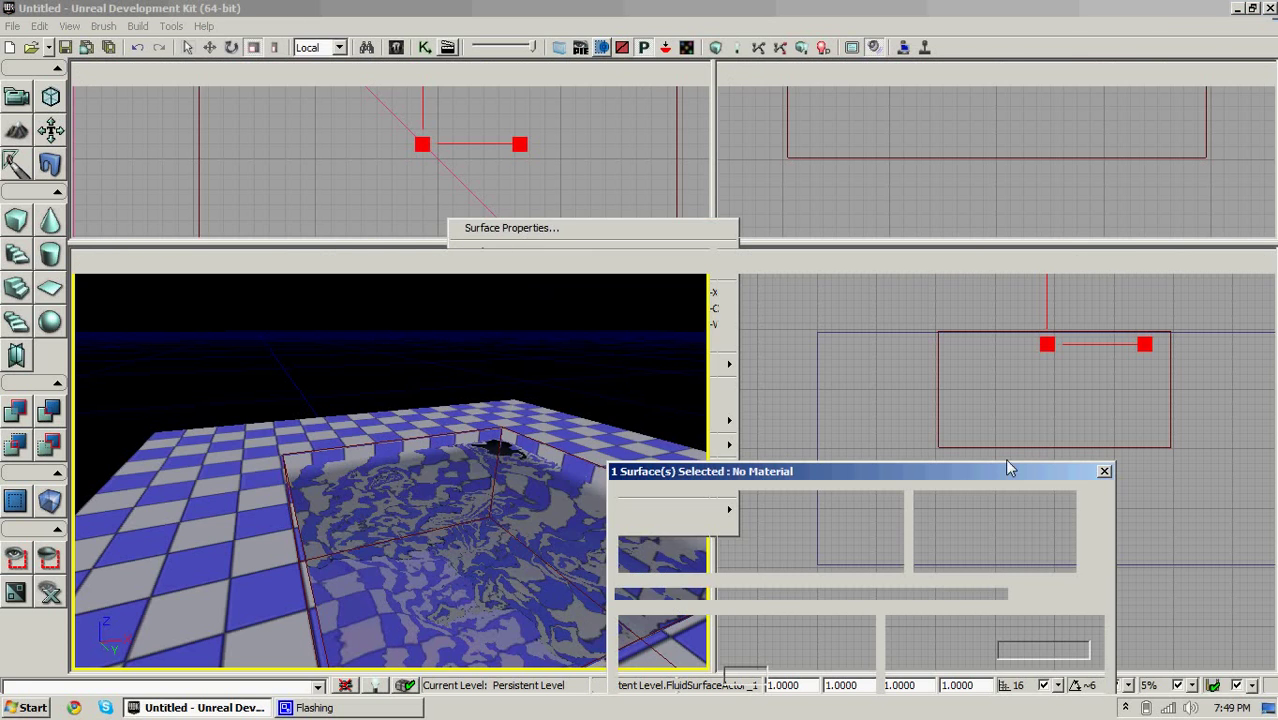
pyautogui.click(1104, 472)
pyautogui.rightClick(506, 565)
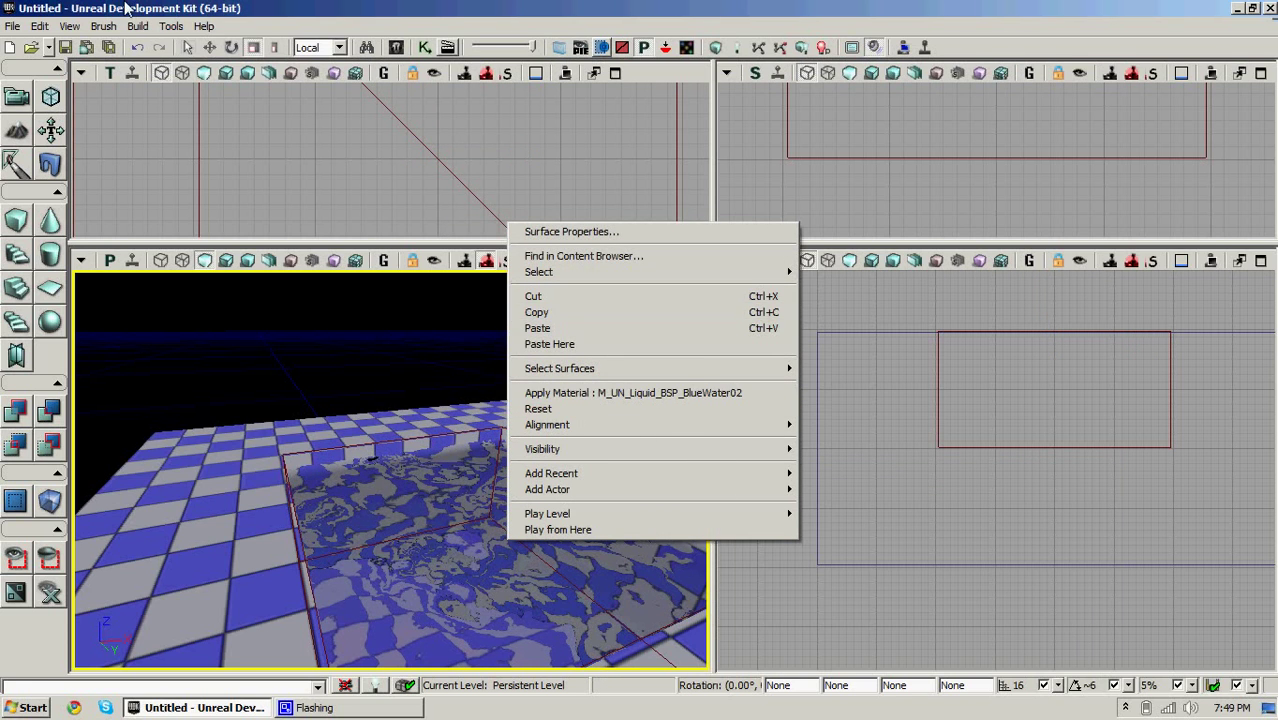
# - Find FluidSurfaceActor_1 in the actor search and center the viewports on it
pyautogui.click(39, 26)
pyautogui.click(60, 337)
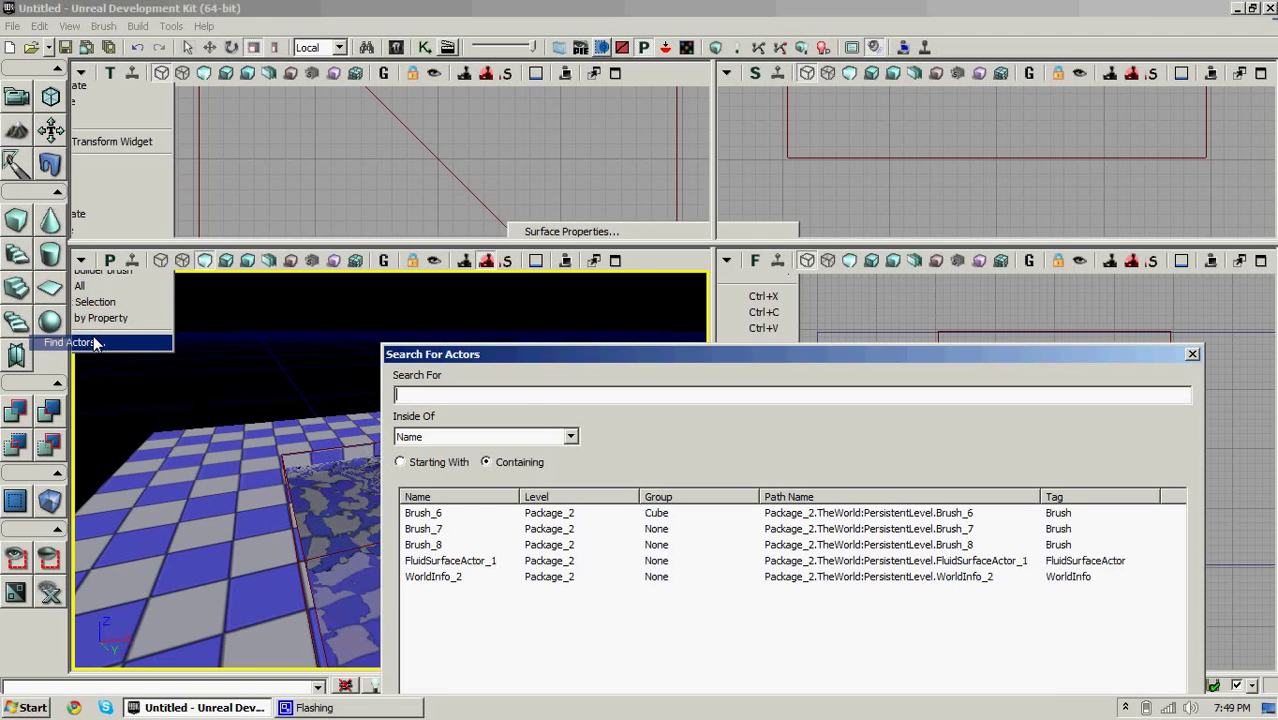
pyautogui.click(478, 564)
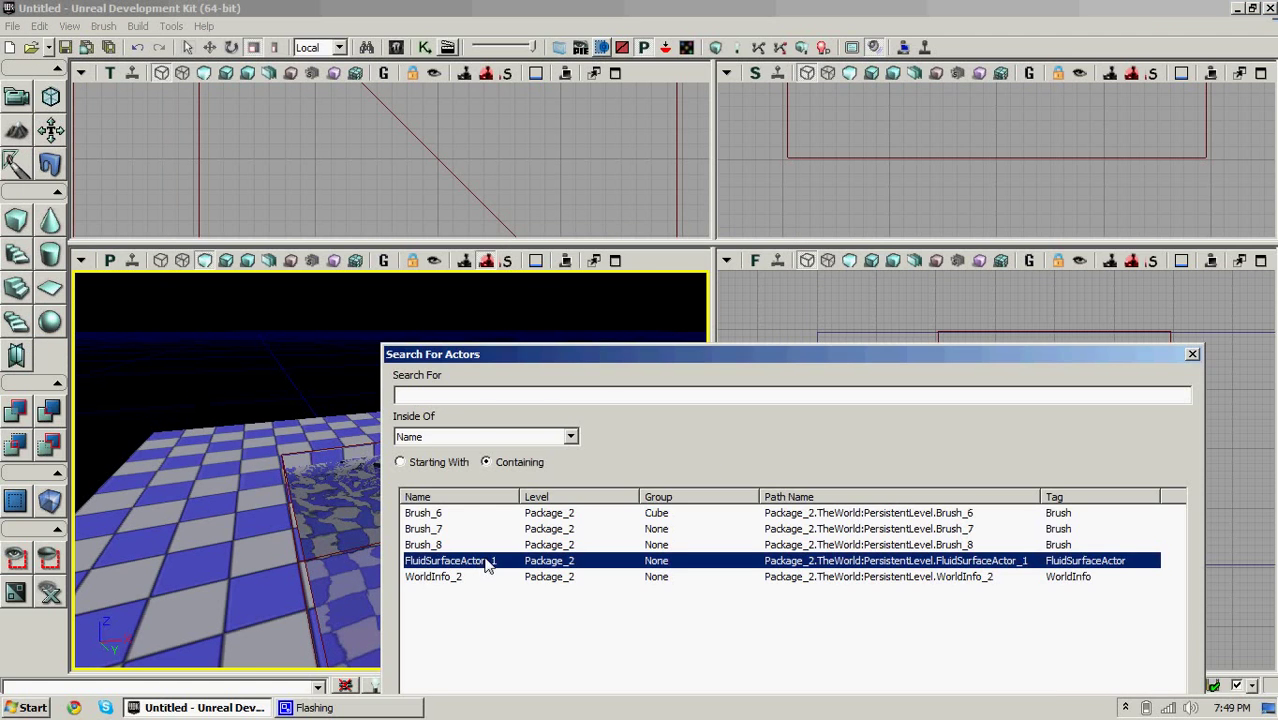
pyautogui.moveTo(621, 357); pyautogui.dragTo(579, 189)
pyautogui.click(1015, 626)
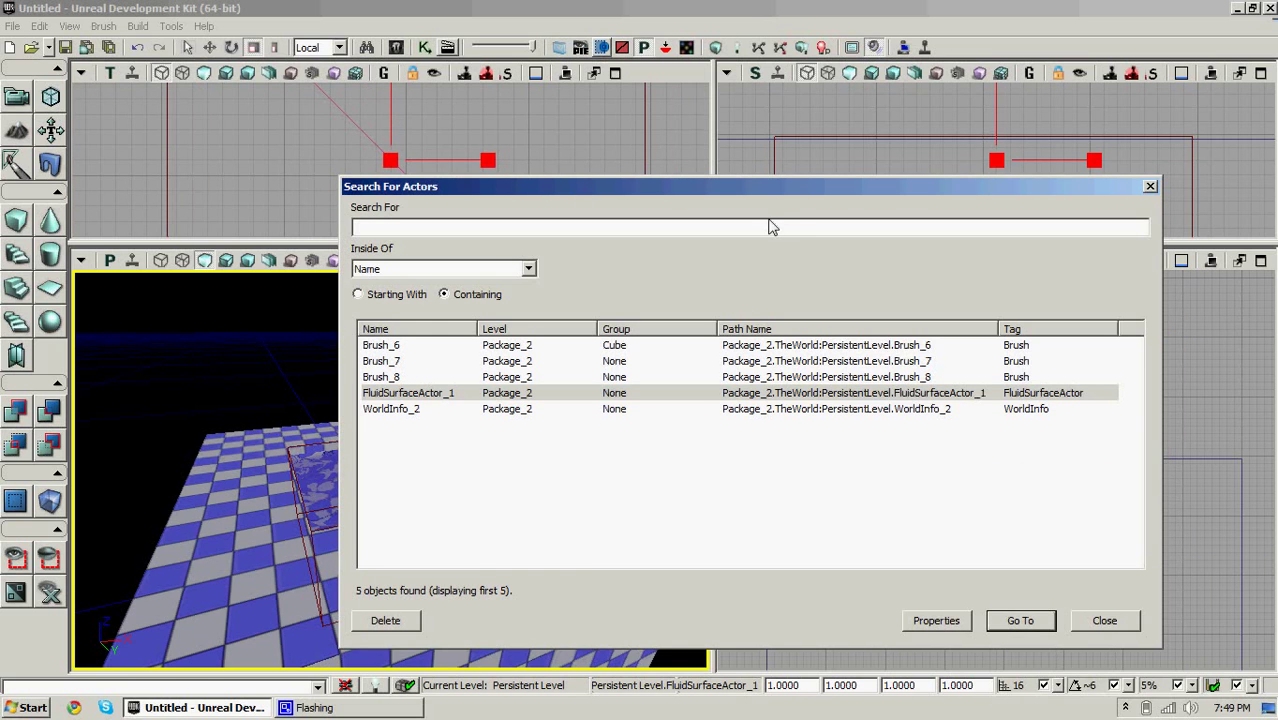
pyautogui.moveTo(745, 188); pyautogui.dragTo(1221, 597)
# - Clear the fluid surface selection and close the actor search window
pyautogui.rightClick(377, 481)
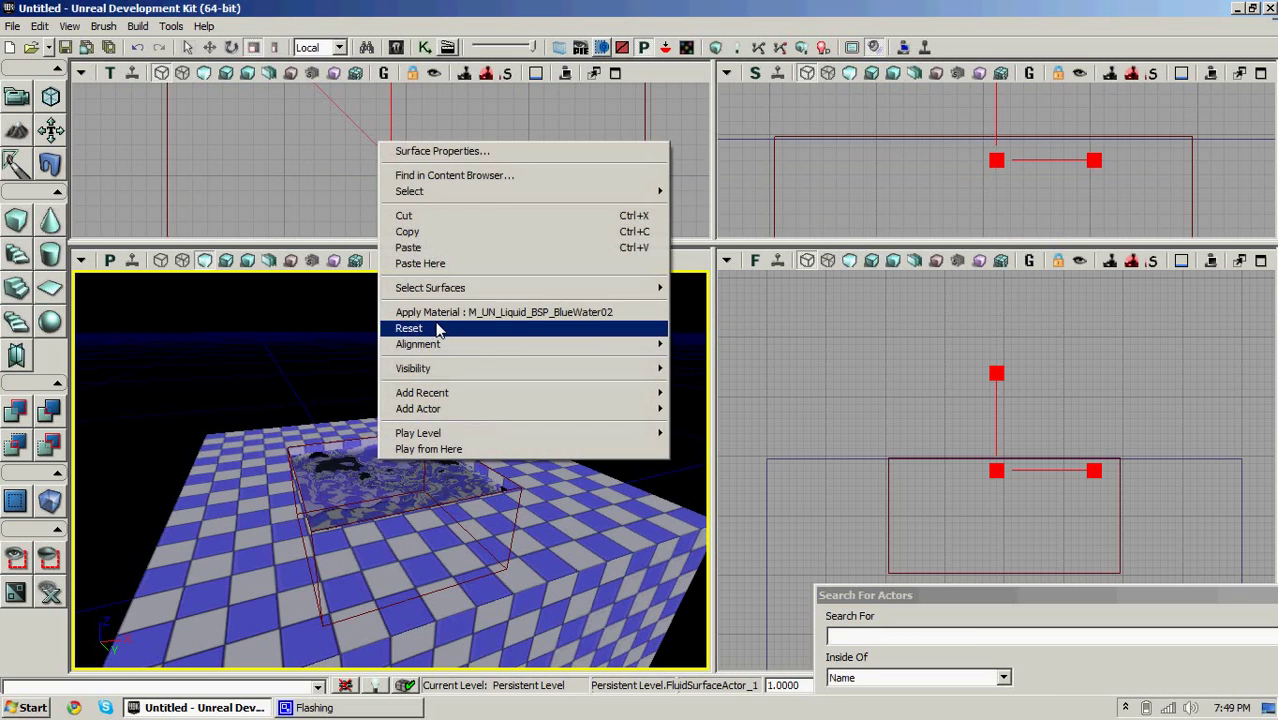
pyautogui.click(486, 527)
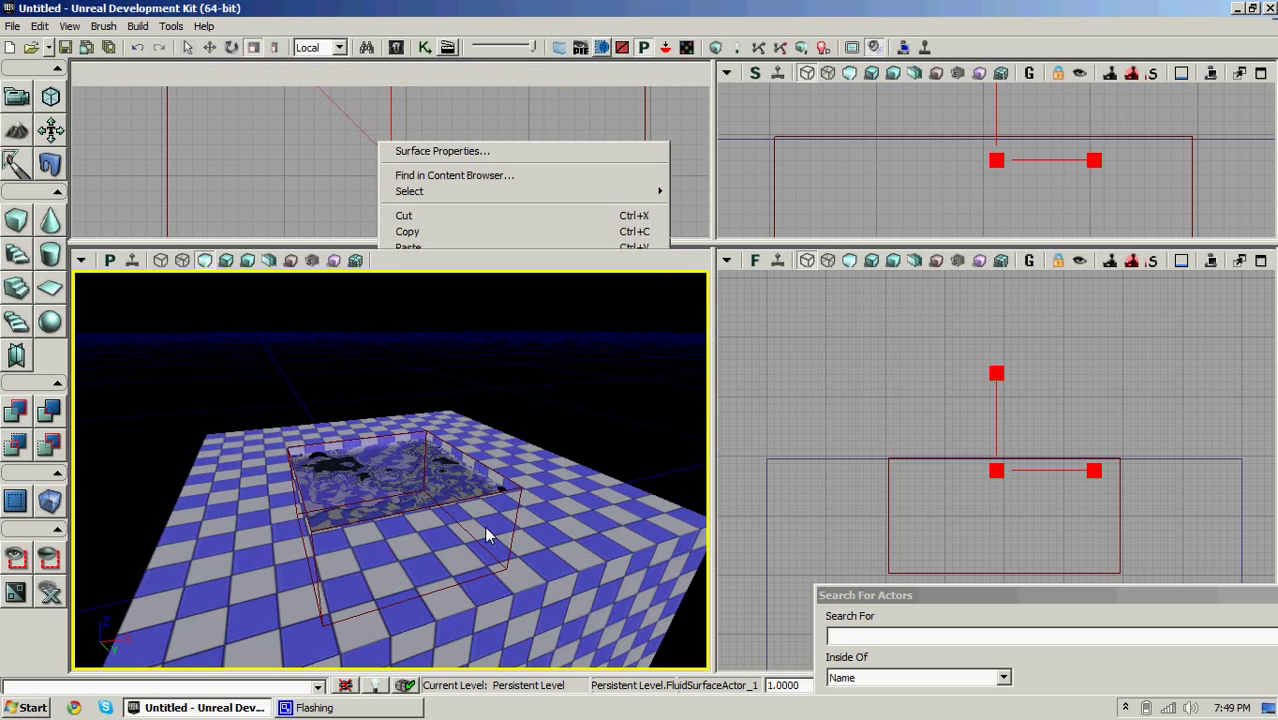
pyautogui.moveTo(484, 526); pyautogui.dragTo(510, 502, button='right')
pyautogui.moveTo(510, 503); pyautogui.dragTo(567, 526)
pyautogui.click(462, 155)
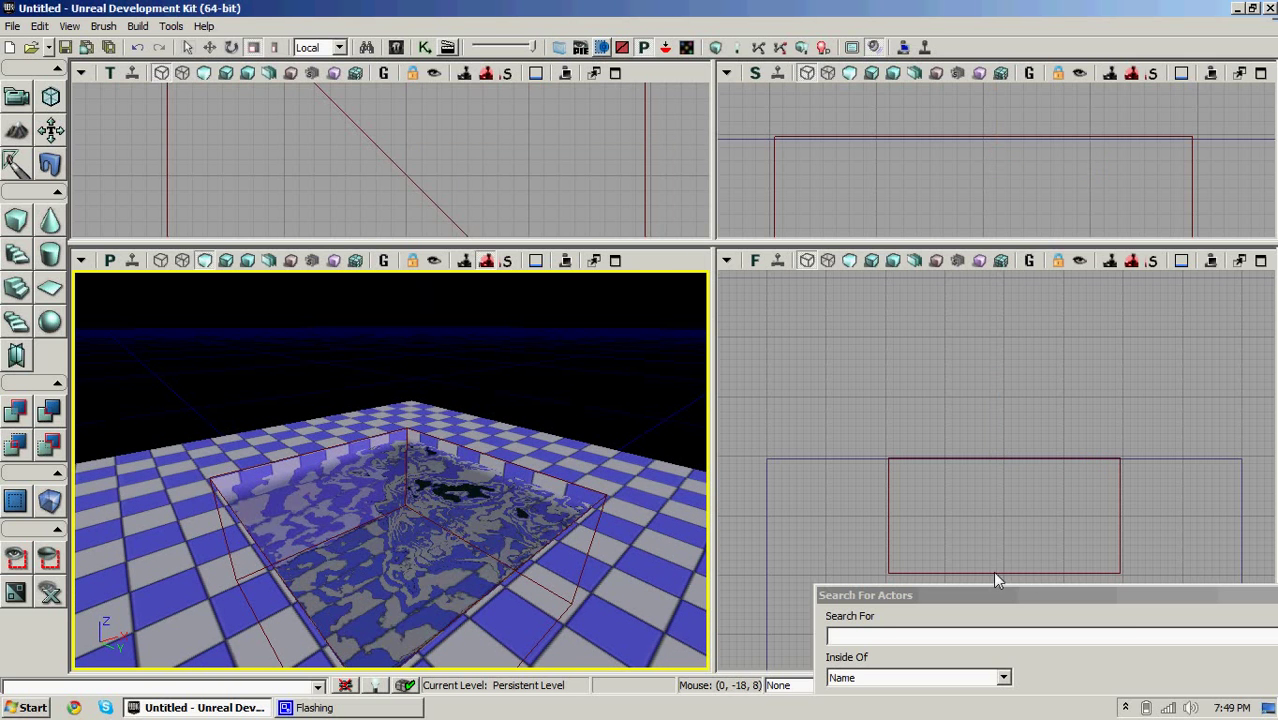
pyautogui.moveTo(1005, 600); pyautogui.dragTo(828, 297)
pyautogui.moveTo(1264, 298); pyautogui.dragTo(924, 304)
pyautogui.click(1110, 298)
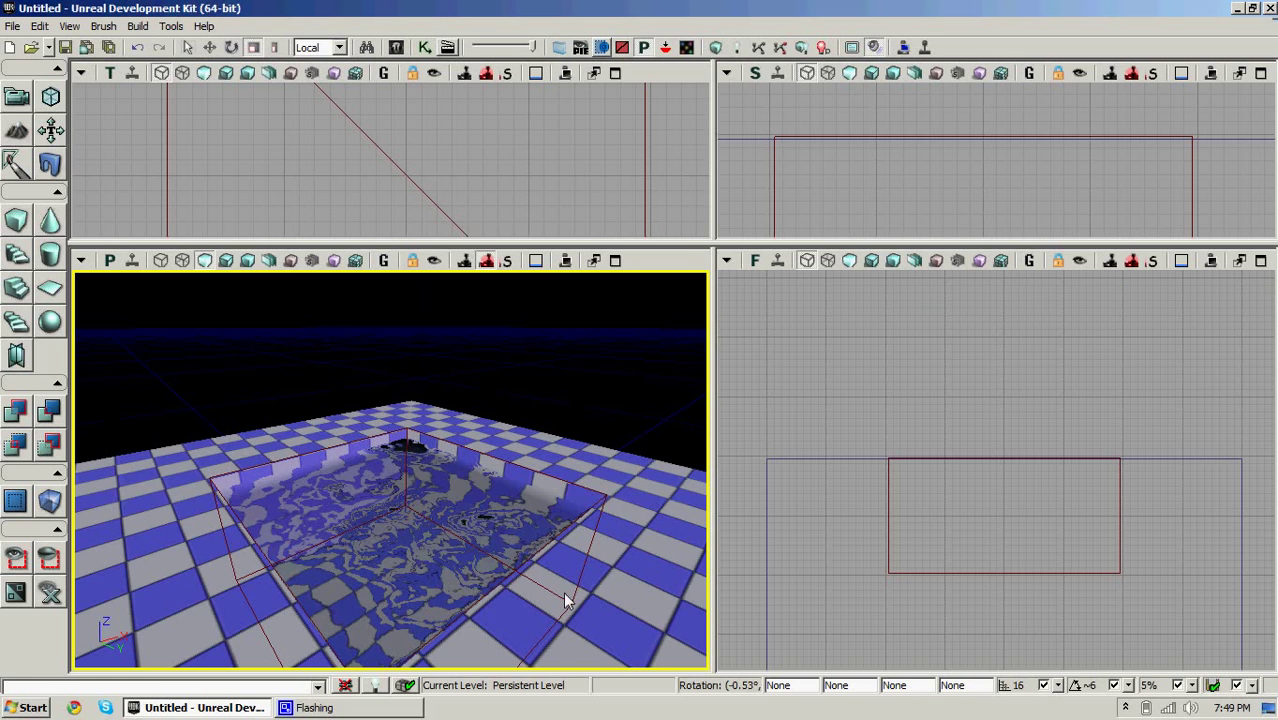
# - Add a PlayerStart on the block's top face beside the pit
pyautogui.moveTo(565, 593); pyautogui.dragTo(467, 615, button='right')
pyautogui.moveTo(375, 539); pyautogui.dragTo(382, 540, button='right')
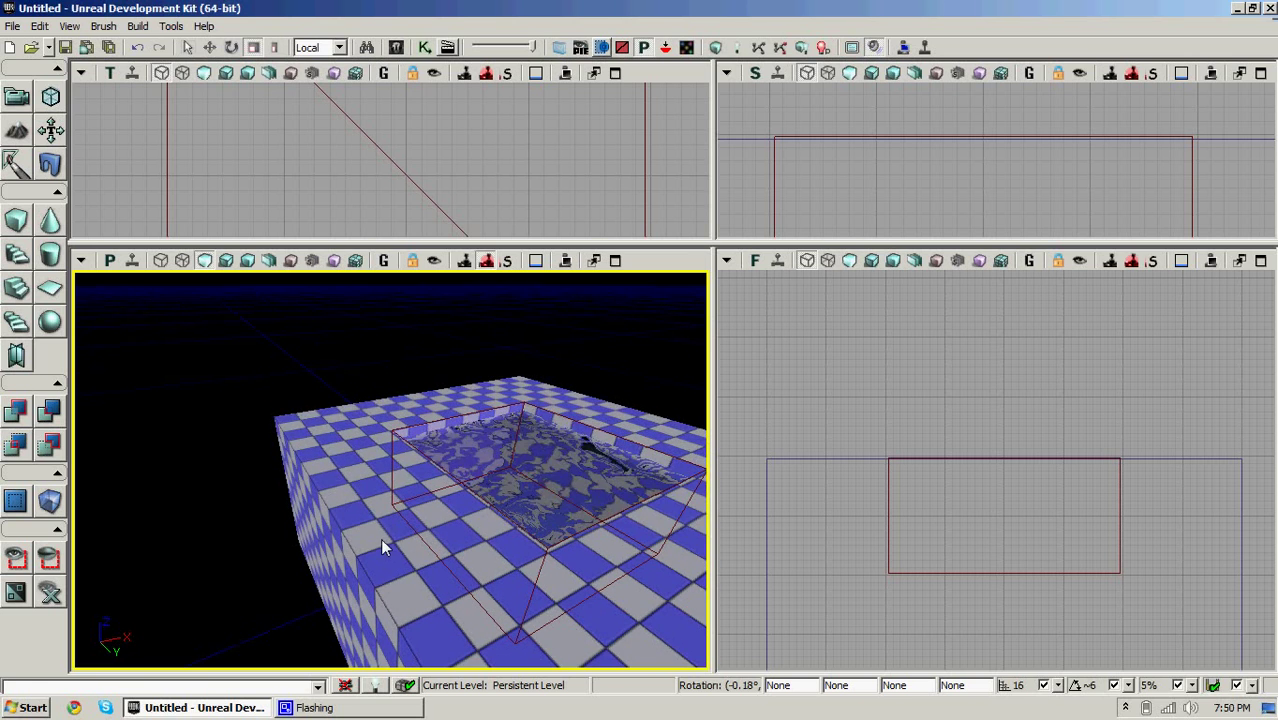
pyautogui.rightClick(386, 488)
pyautogui.moveTo(453, 424)
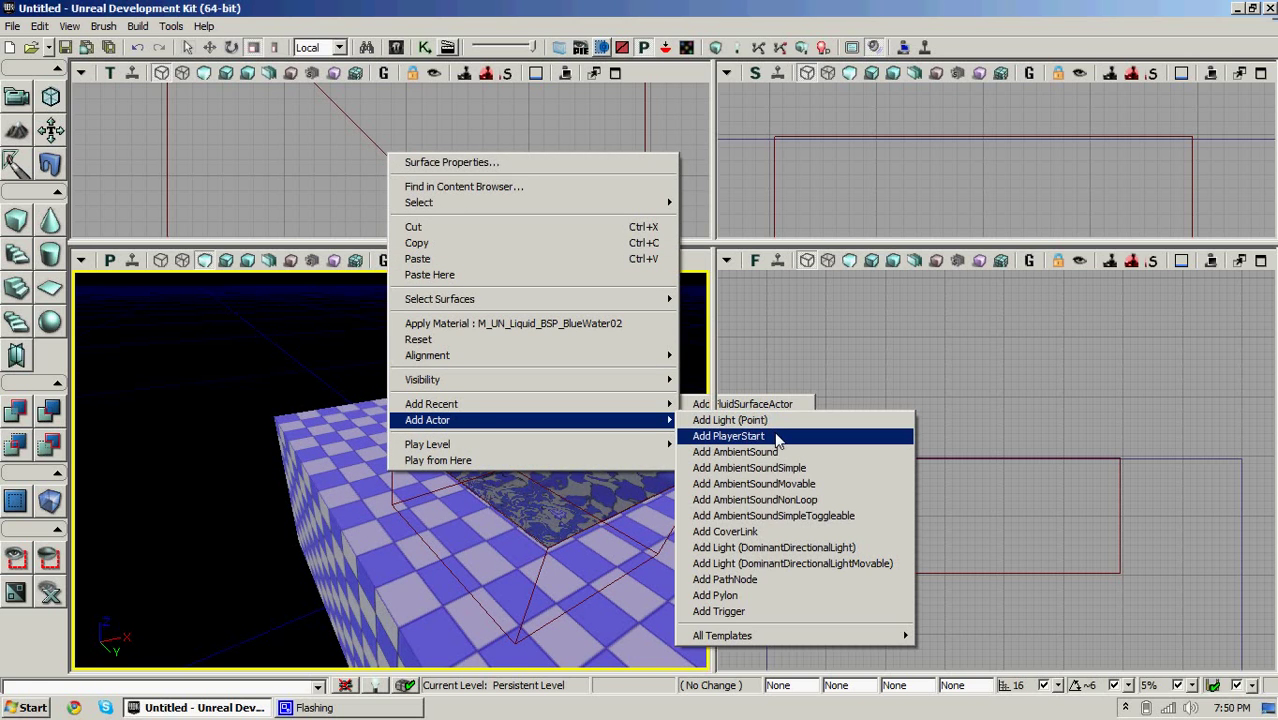
pyautogui.click(777, 437)
# - Add a point light on the block's top face and move it above the pool
pyautogui.rightClick(651, 558)
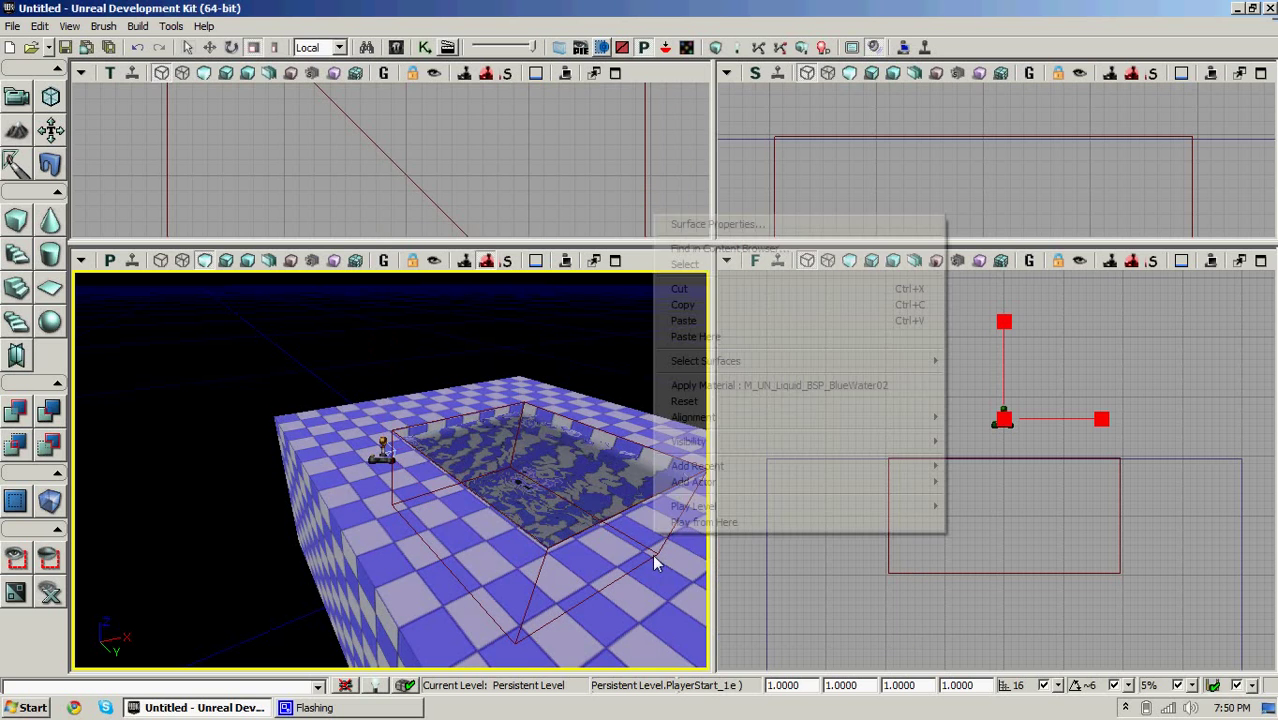
pyautogui.moveTo(806, 485)
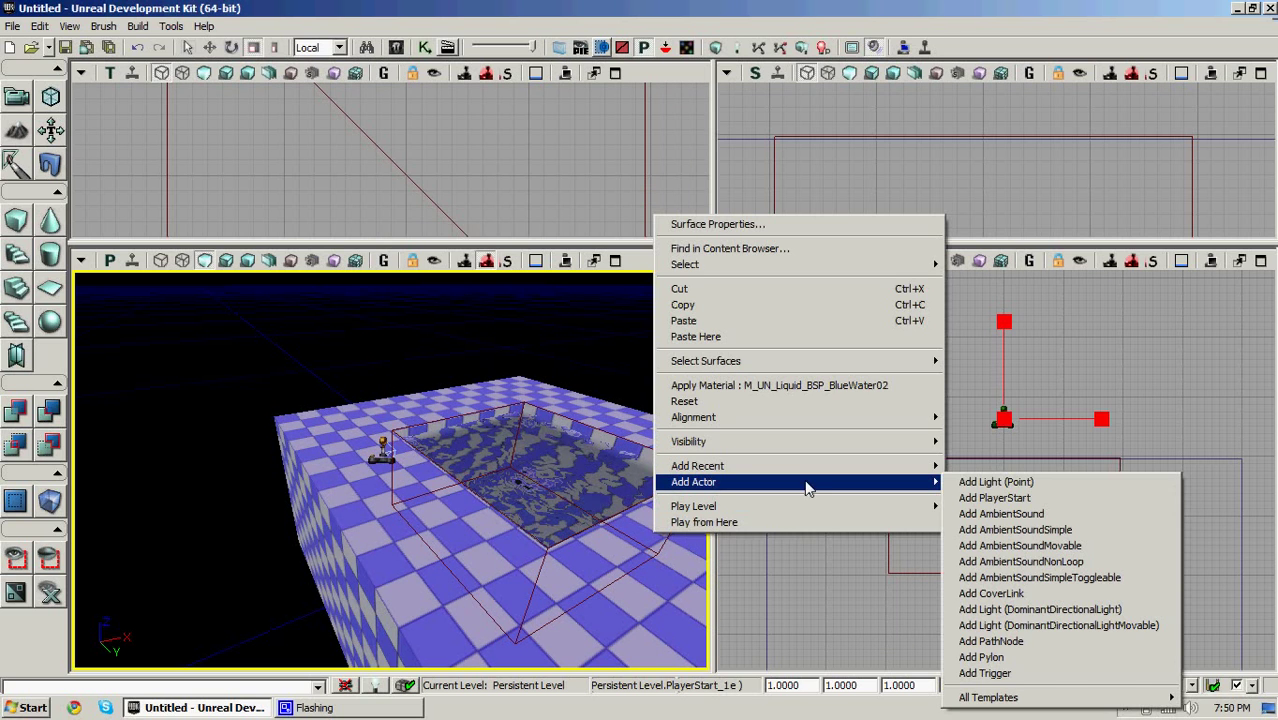
pyautogui.click(980, 483)
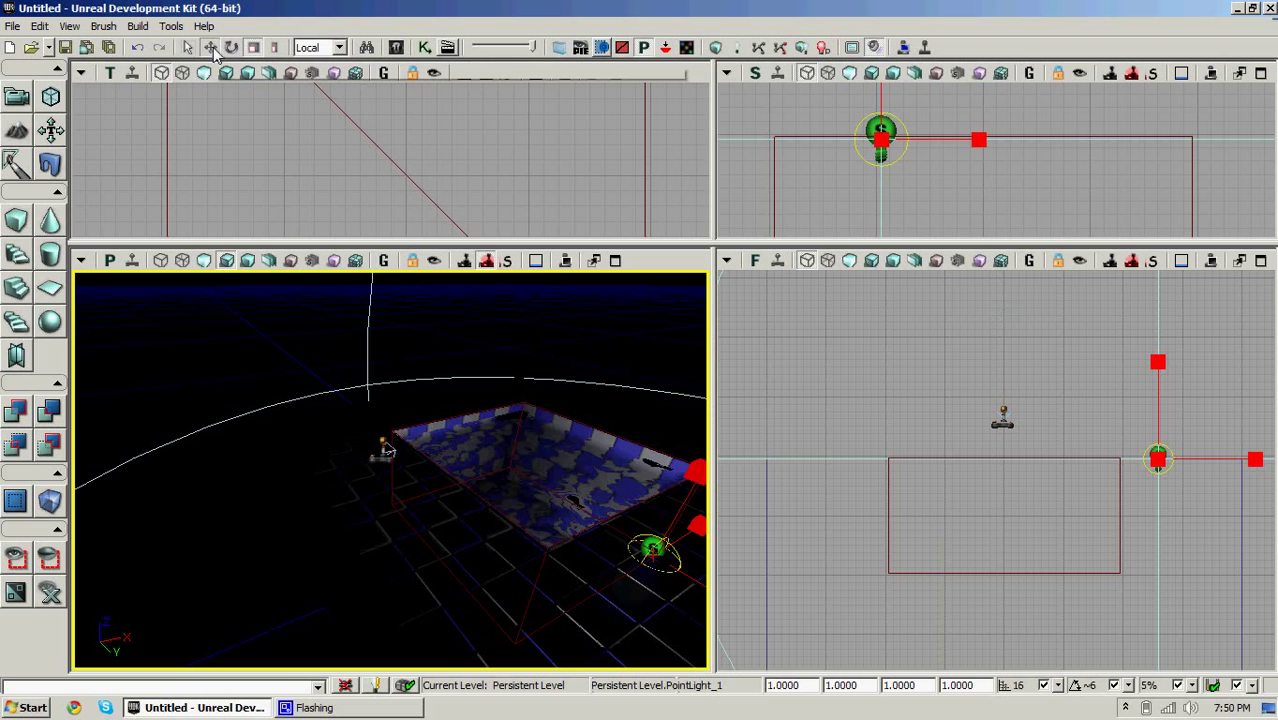
pyautogui.click(210, 47)
pyautogui.moveTo(695, 478); pyautogui.dragTo(405, 298)
pyautogui.moveTo(439, 417); pyautogui.dragTo(471, 418)
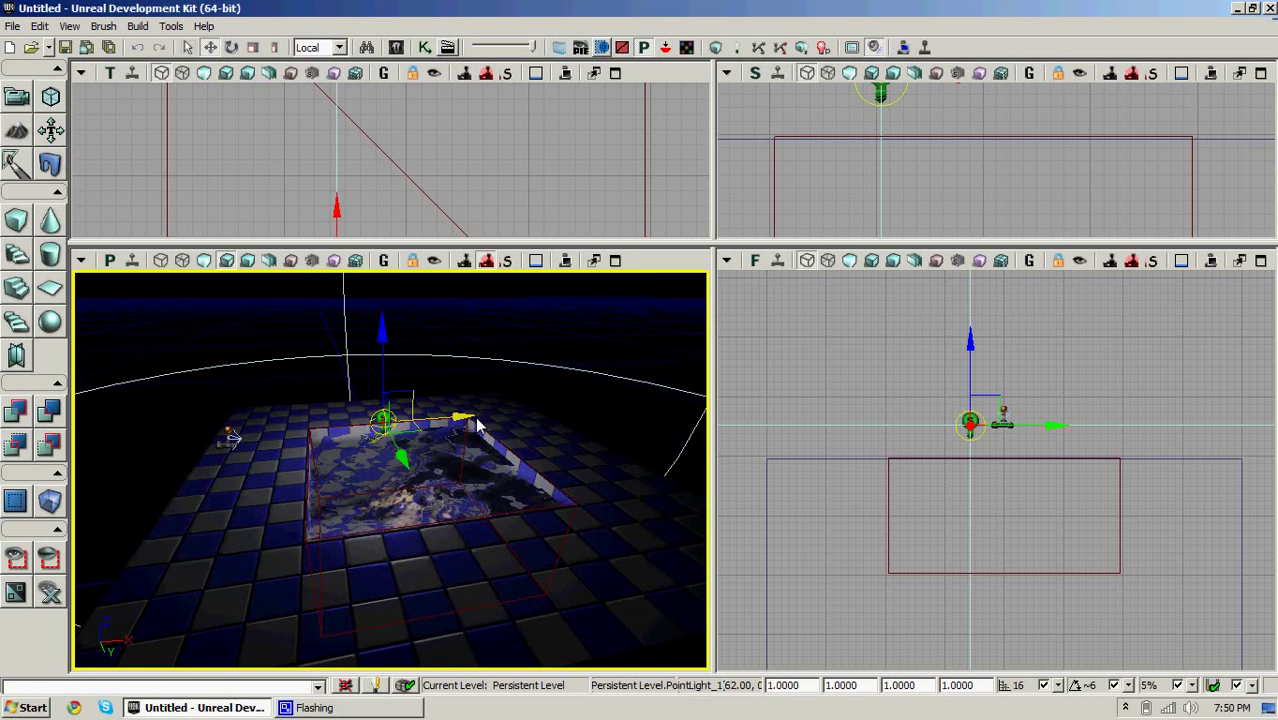
pyautogui.moveTo(355, 425); pyautogui.dragTo(386, 415)
# - Convert the point light above the pool to a SkyLight
pyautogui.rightClick(386, 415)
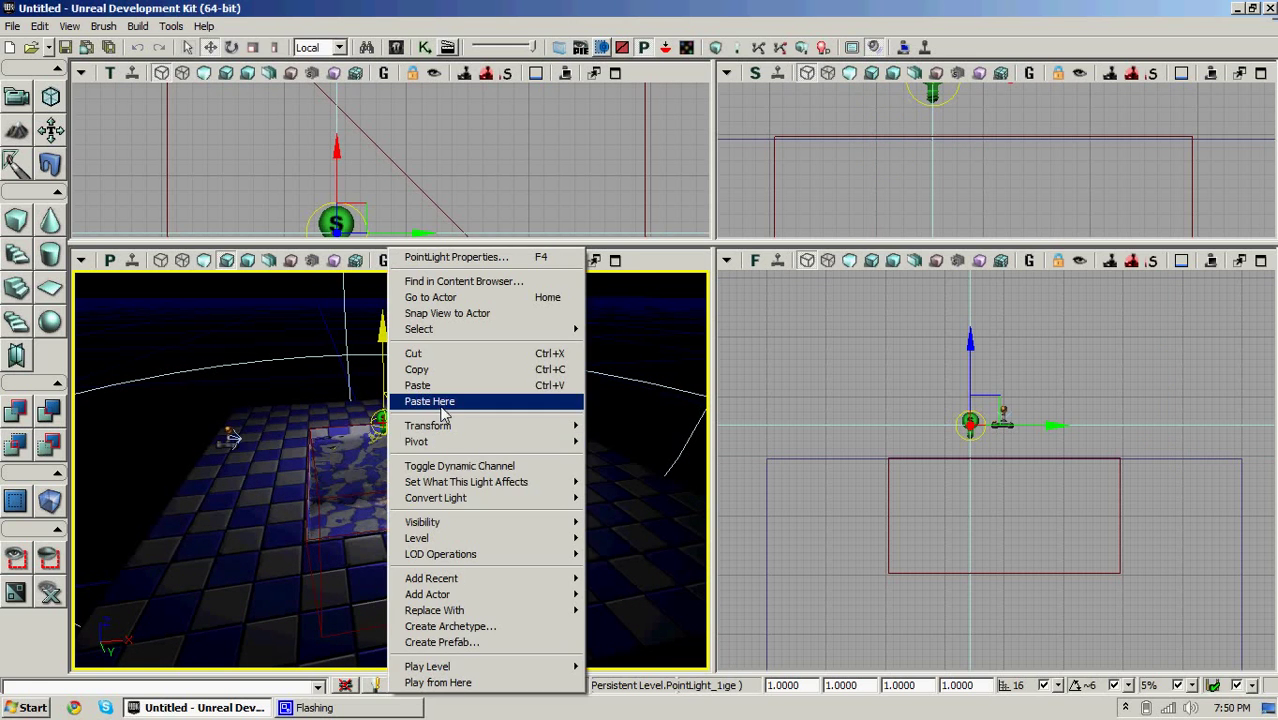
pyautogui.moveTo(440, 500)
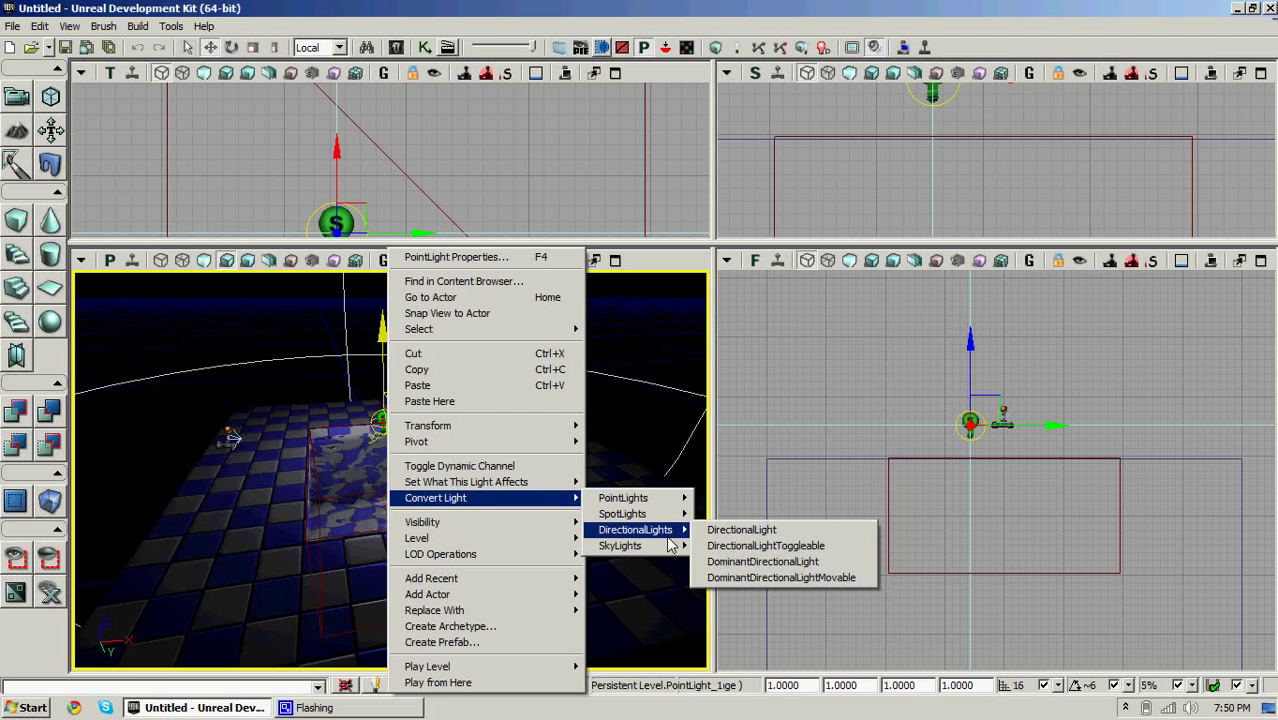
pyautogui.moveTo(660, 546)
pyautogui.click(726, 546)
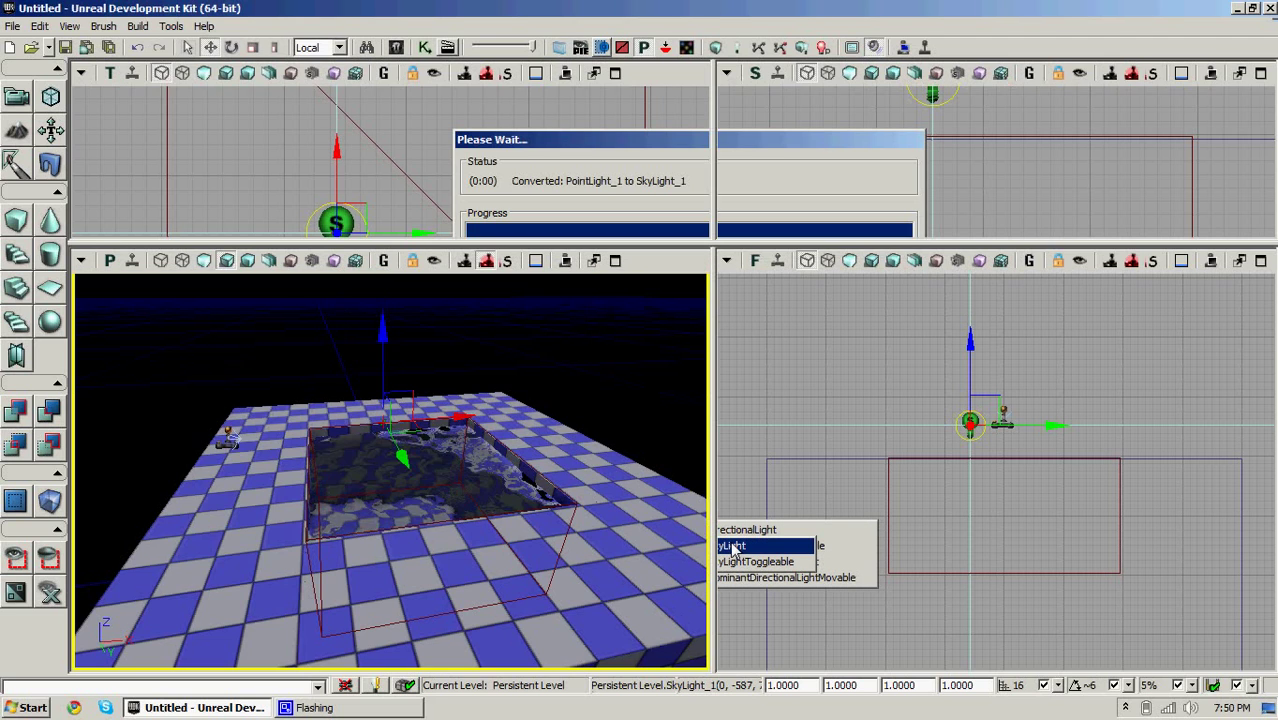
# - Build the lighting at Production quality with Lightmass, and dismiss the map check report
pyautogui.click(138, 26)
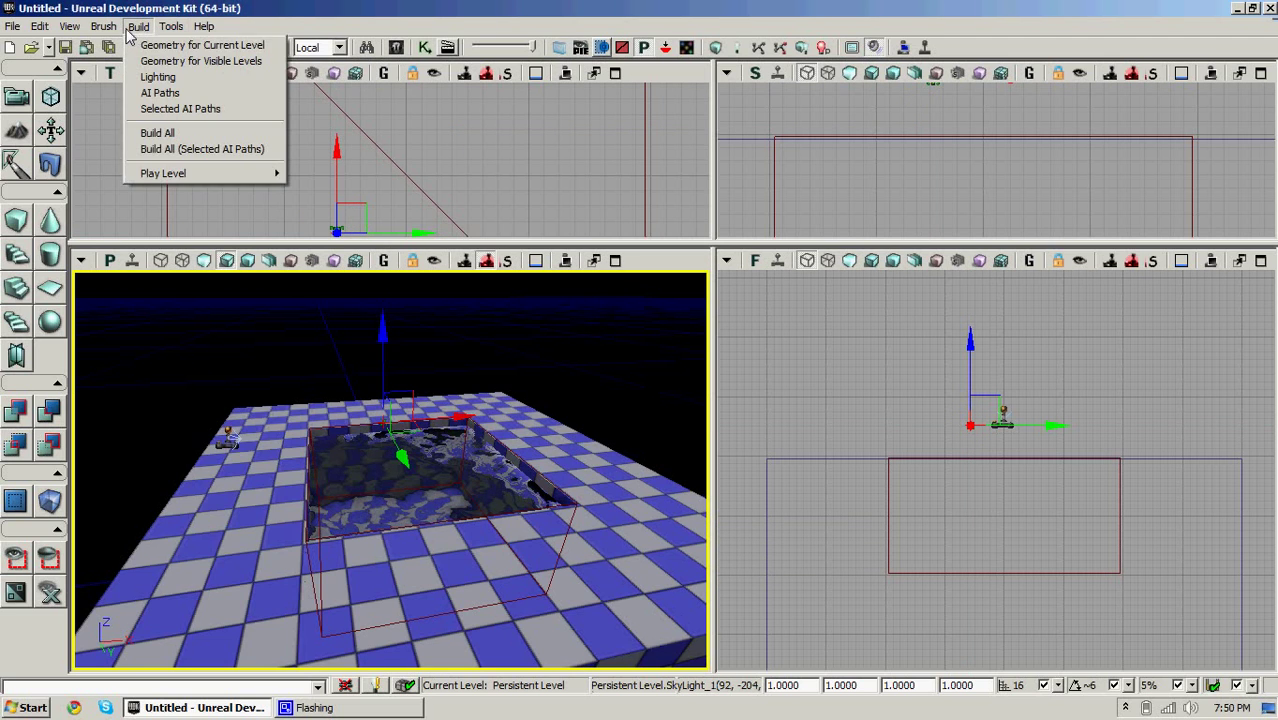
pyautogui.click(203, 80)
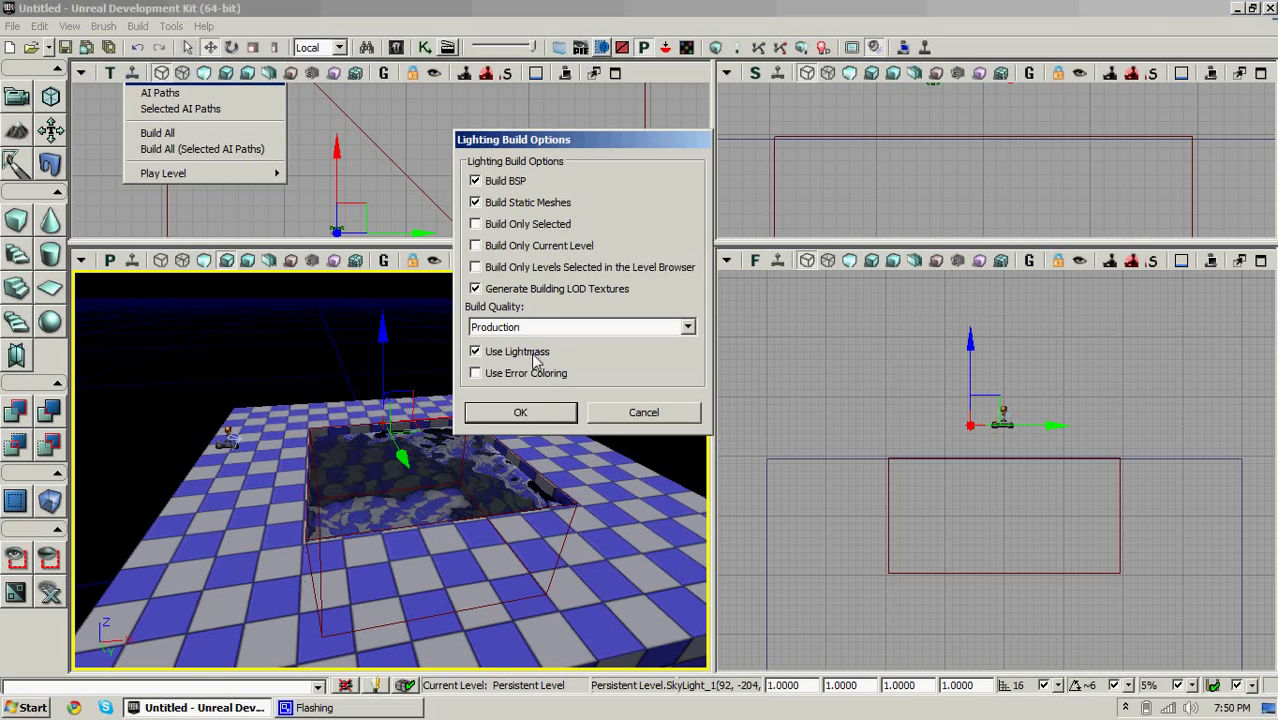
pyautogui.click(500, 410)
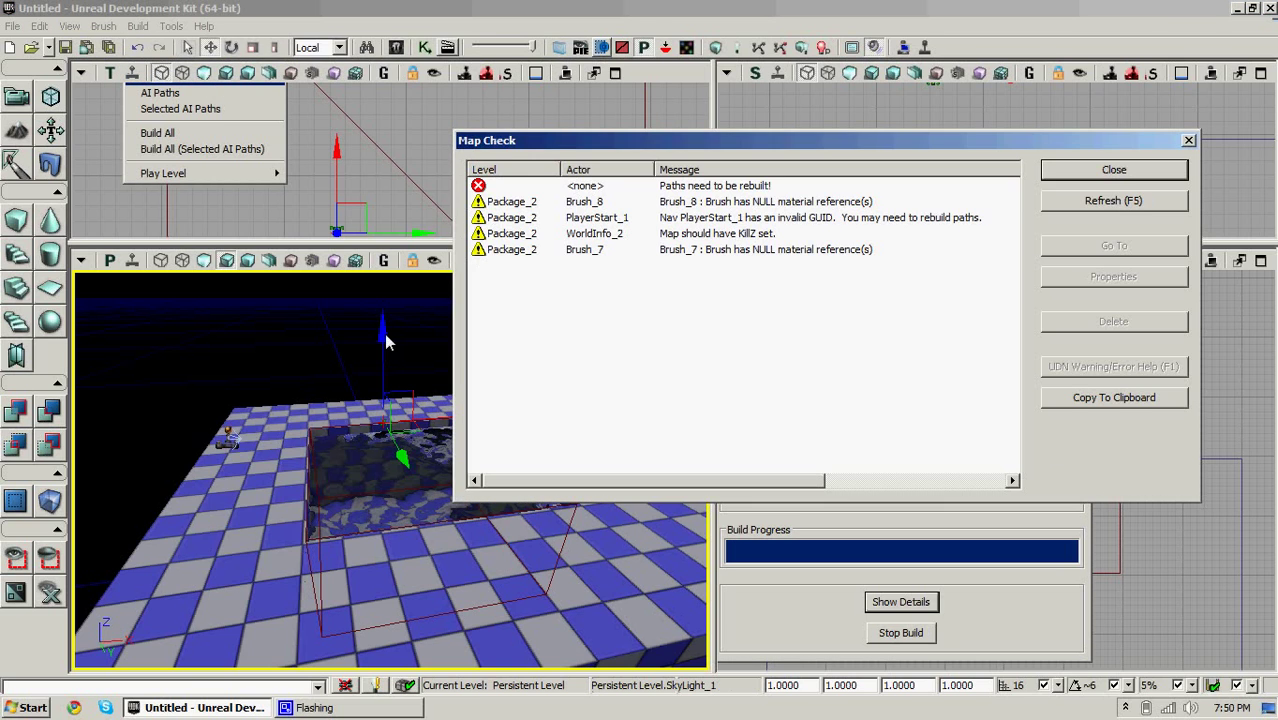
pyautogui.click(1114, 169)
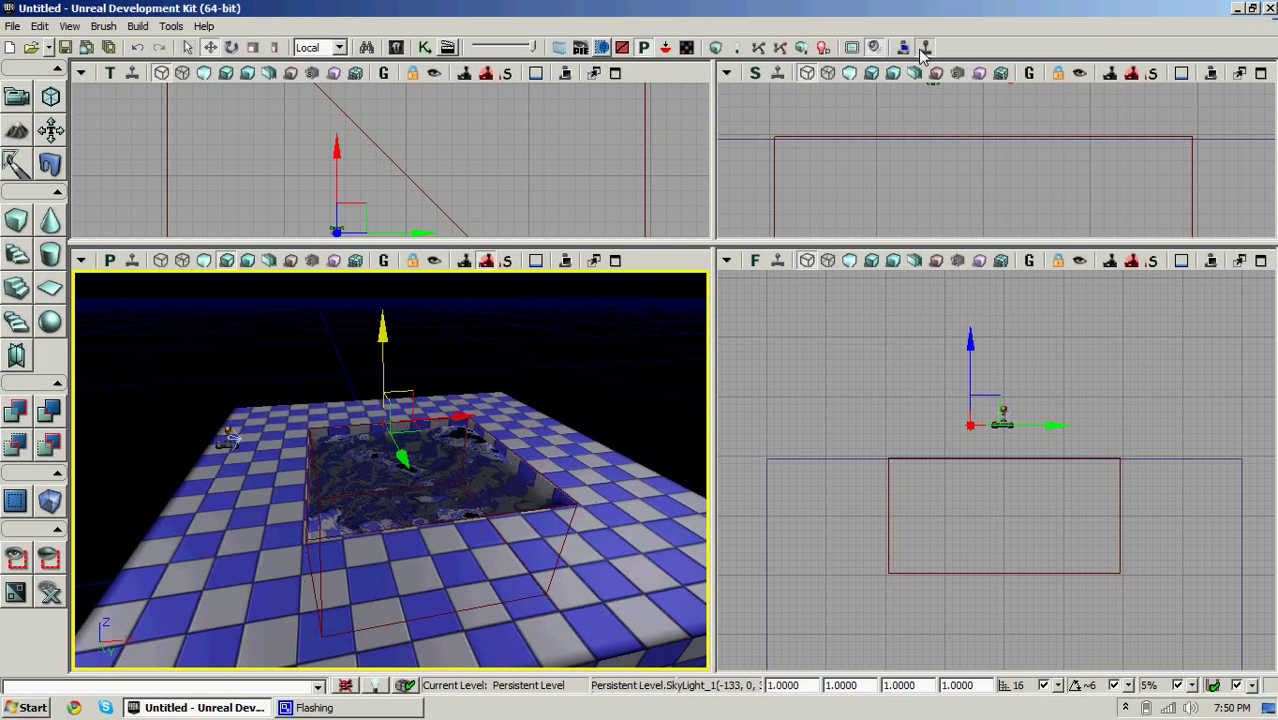
# - Play the level in the editor, shoot at the water surface, walk into the pit, and end the play session
pyautogui.click(924, 48)
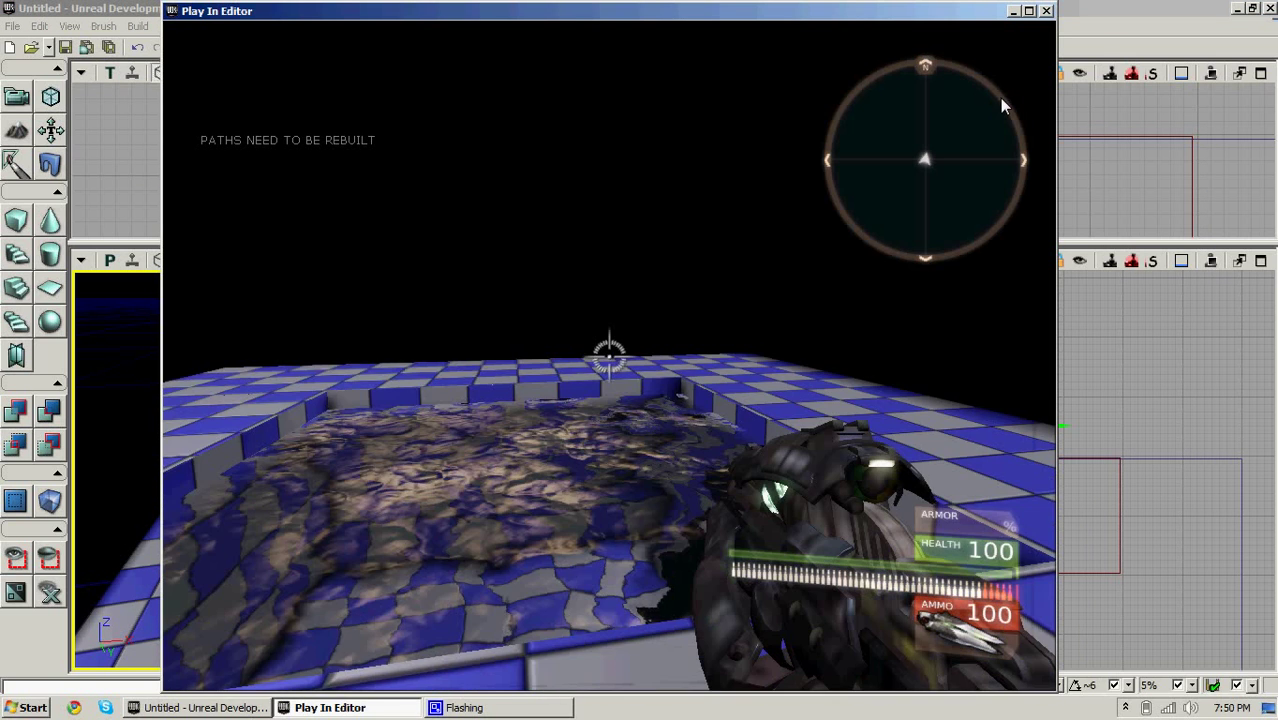
pyautogui.press('w')
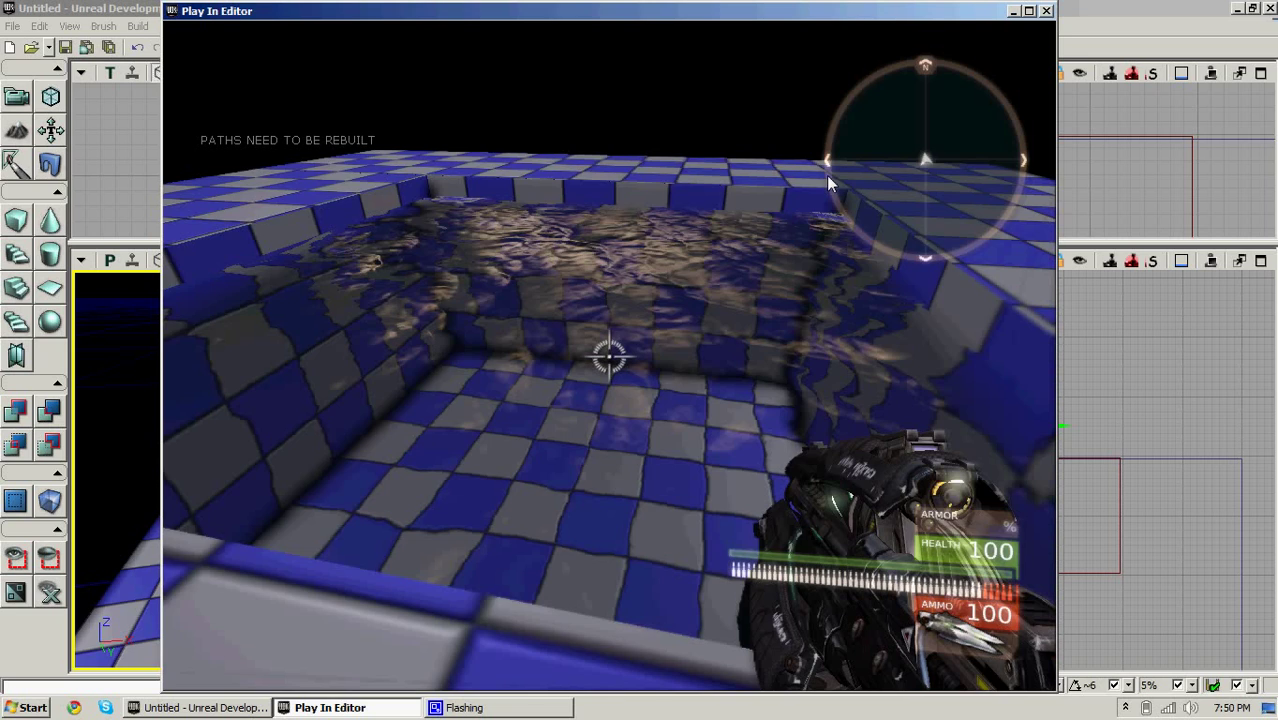
pyautogui.press('d')
pyautogui.press('a')
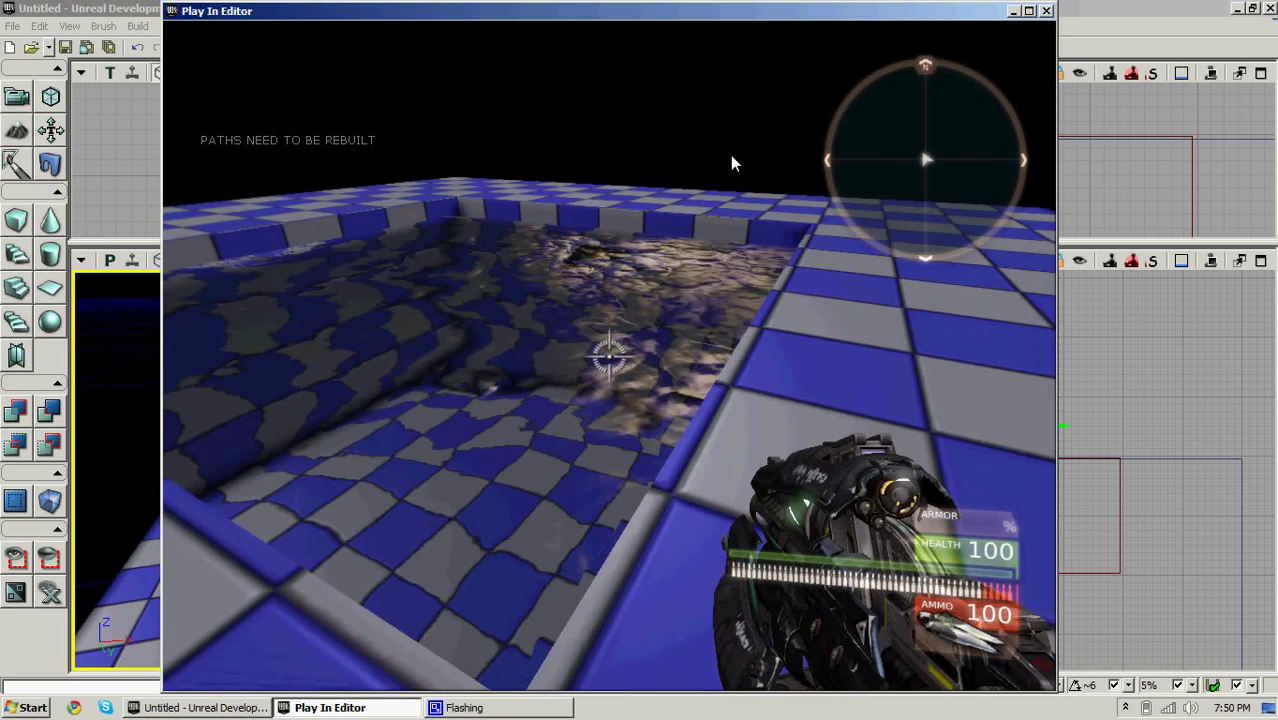
pyautogui.click(730, 160)
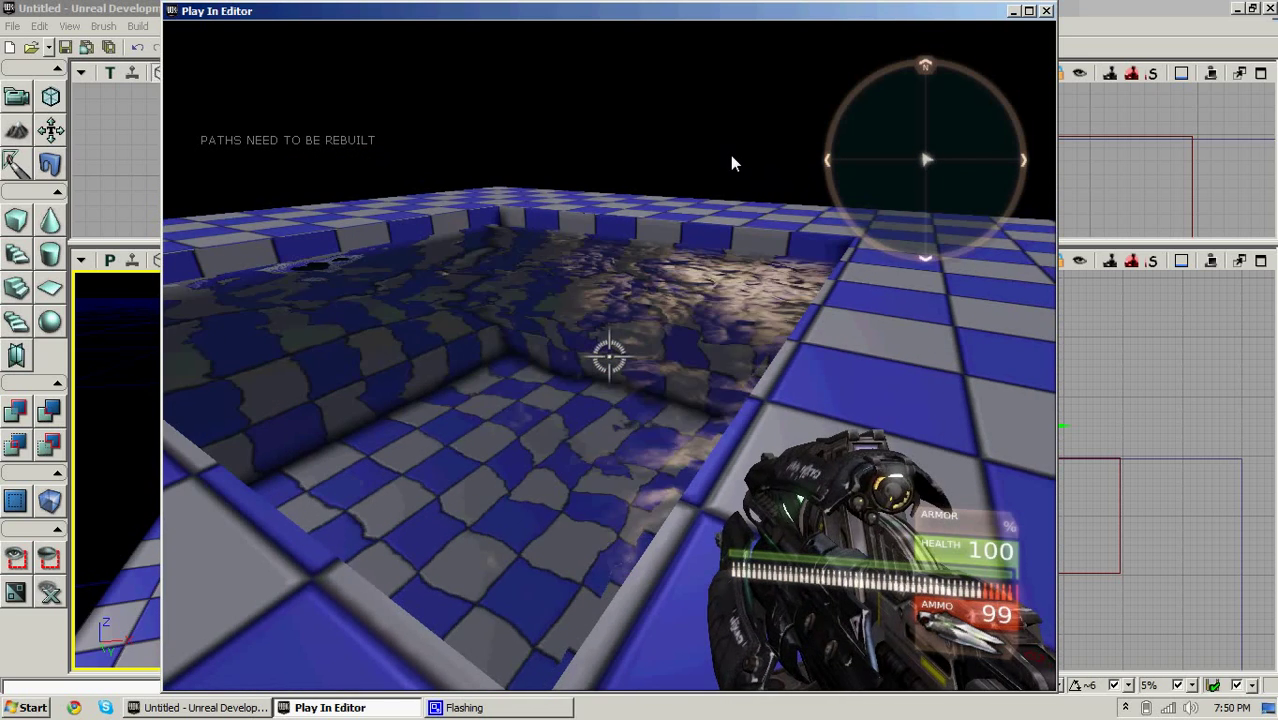
pyautogui.click(728, 163)
pyautogui.click(695, 162)
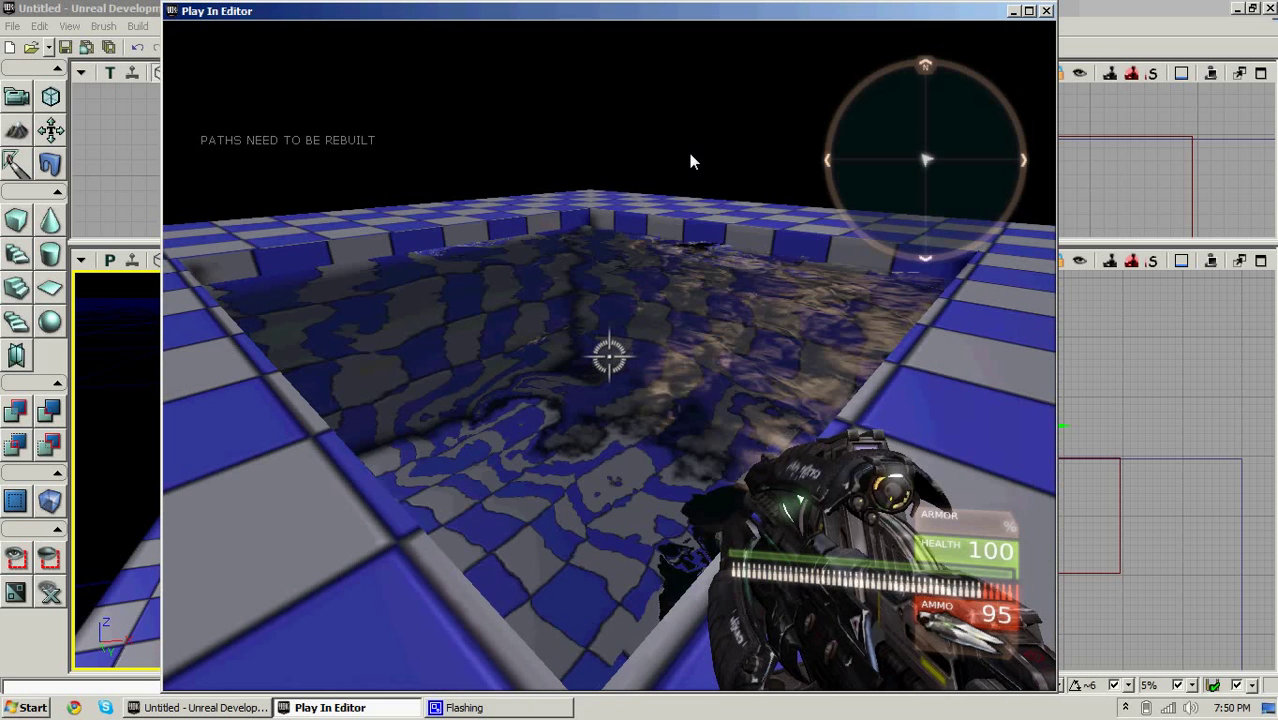
pyautogui.press('w')
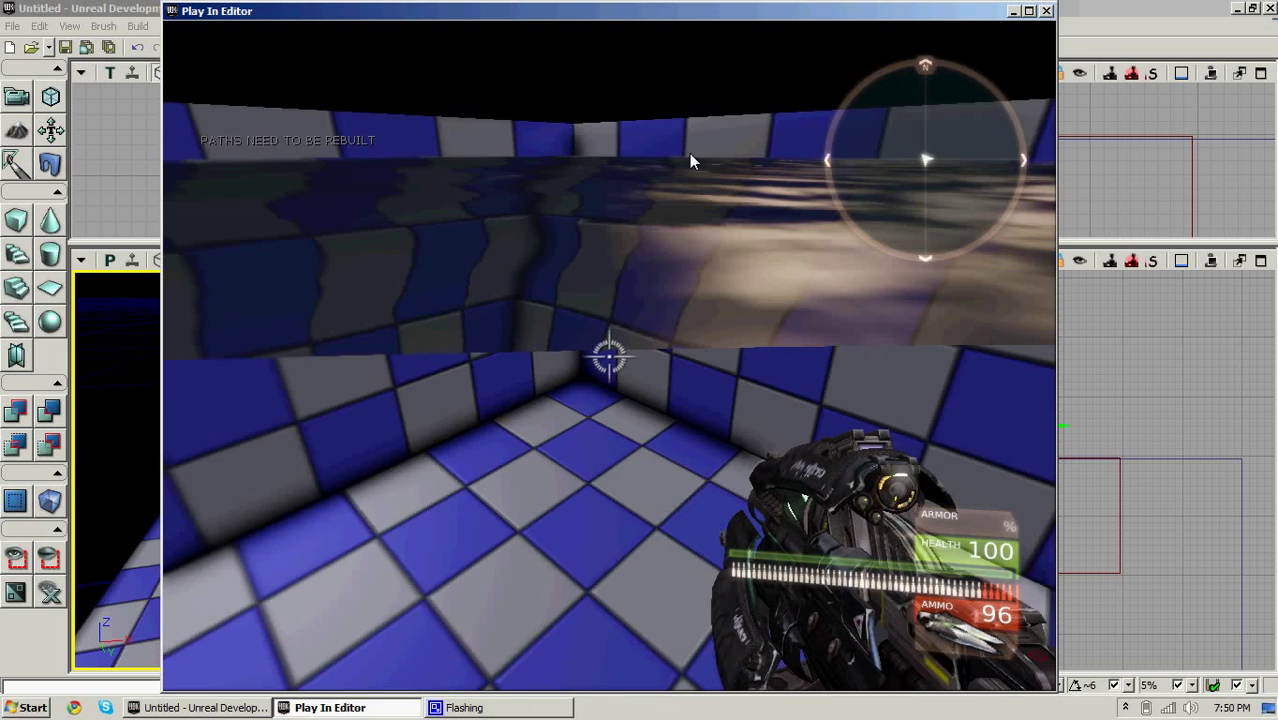
pyautogui.press('Escape')
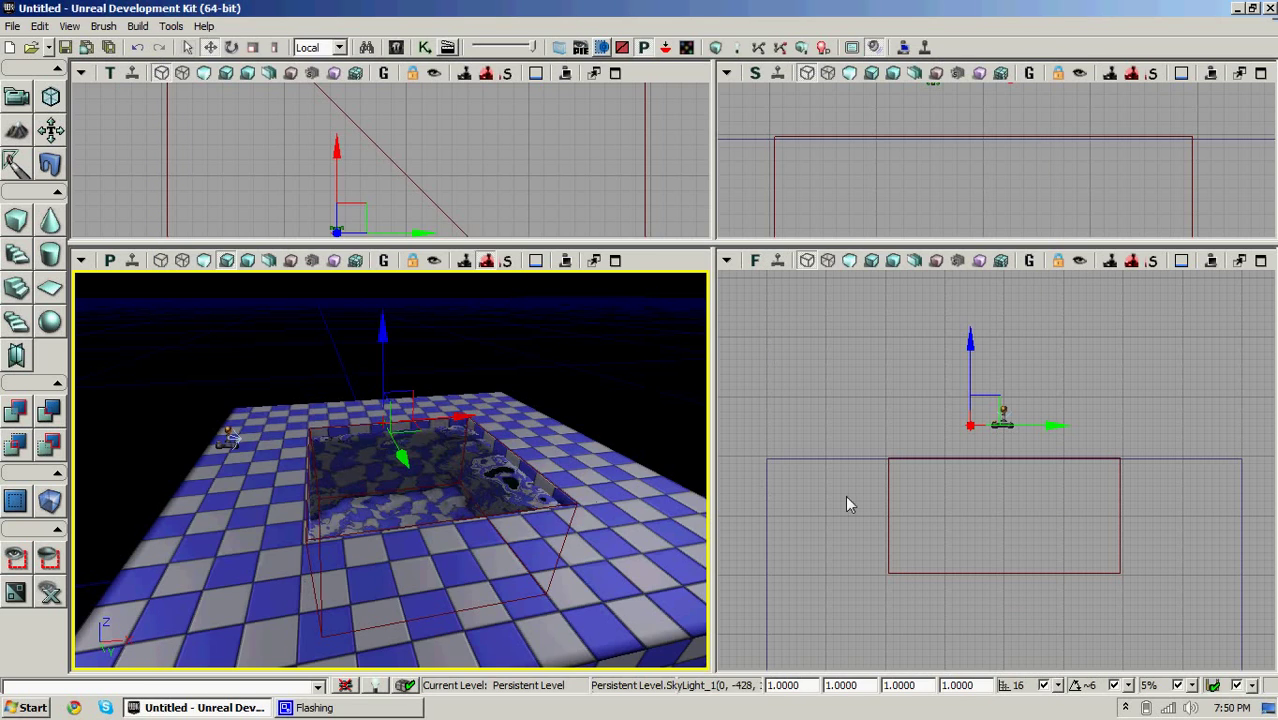
# - Lower the builder brush in the pit so its top sits slightly below the rim
pyautogui.click(891, 485)
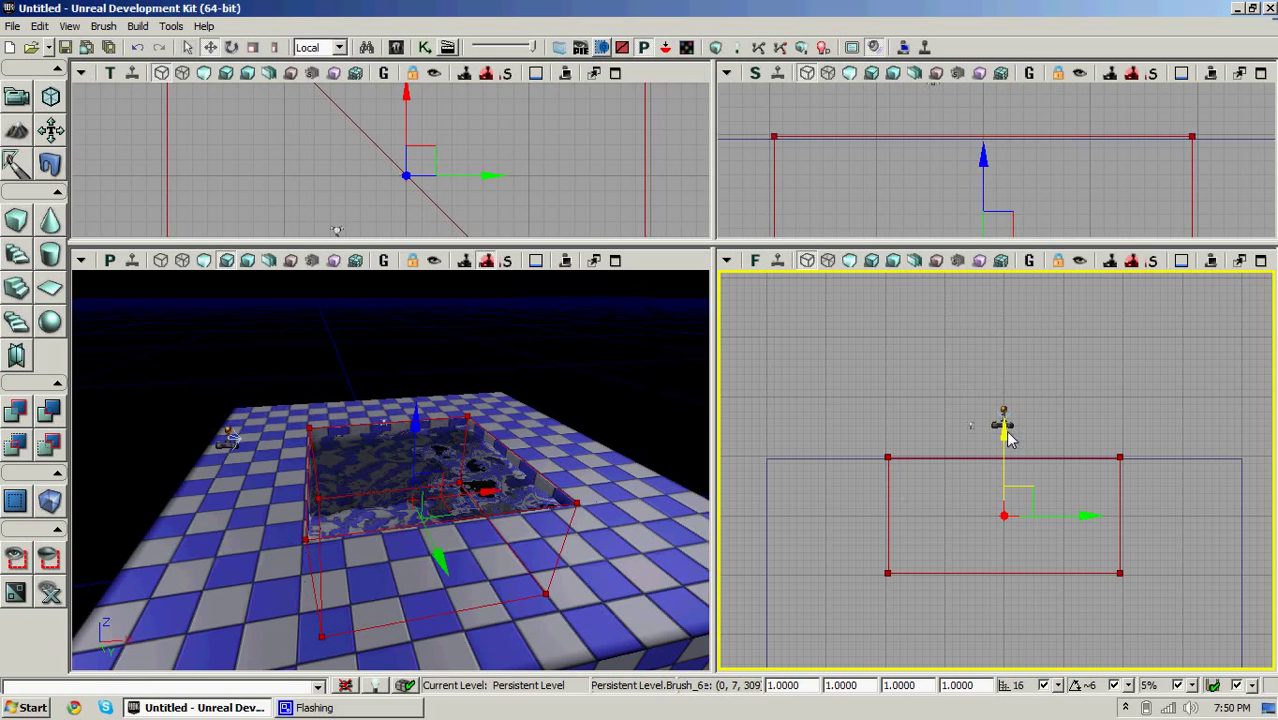
pyautogui.moveTo(1008, 435); pyautogui.dragTo(1008, 428)
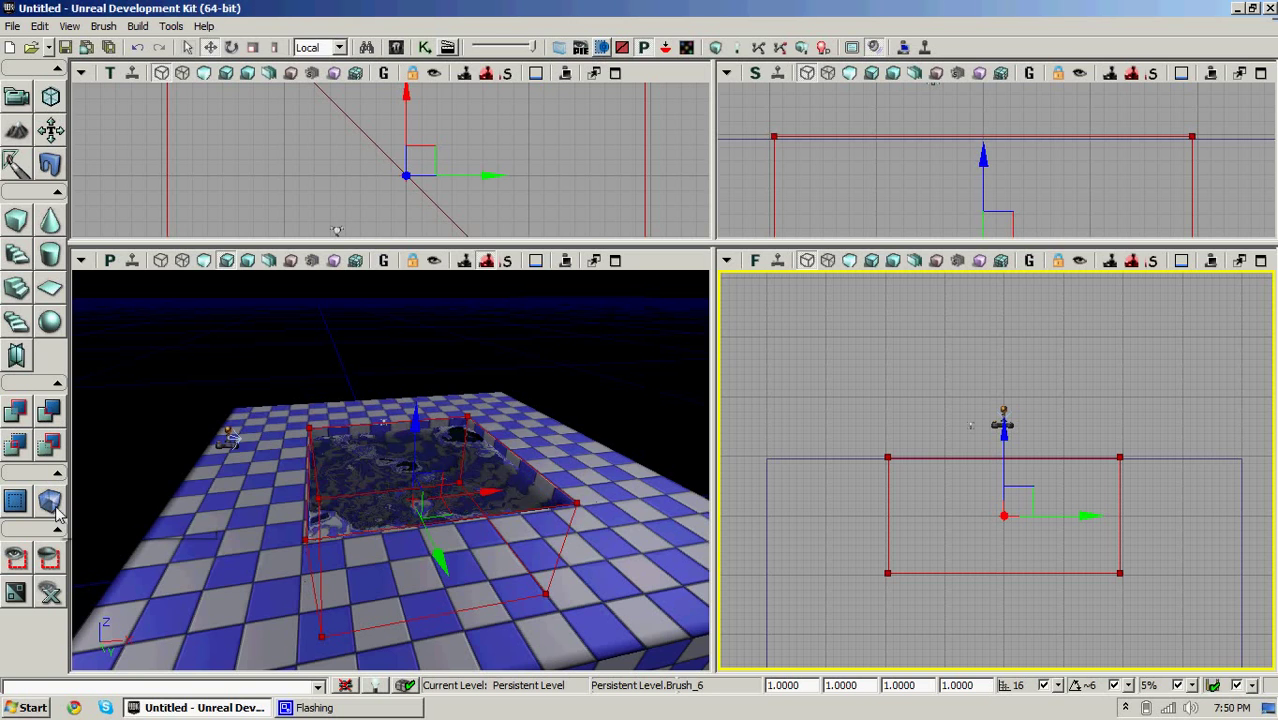
pyautogui.moveTo(1006, 446); pyautogui.dragTo(1006, 453)
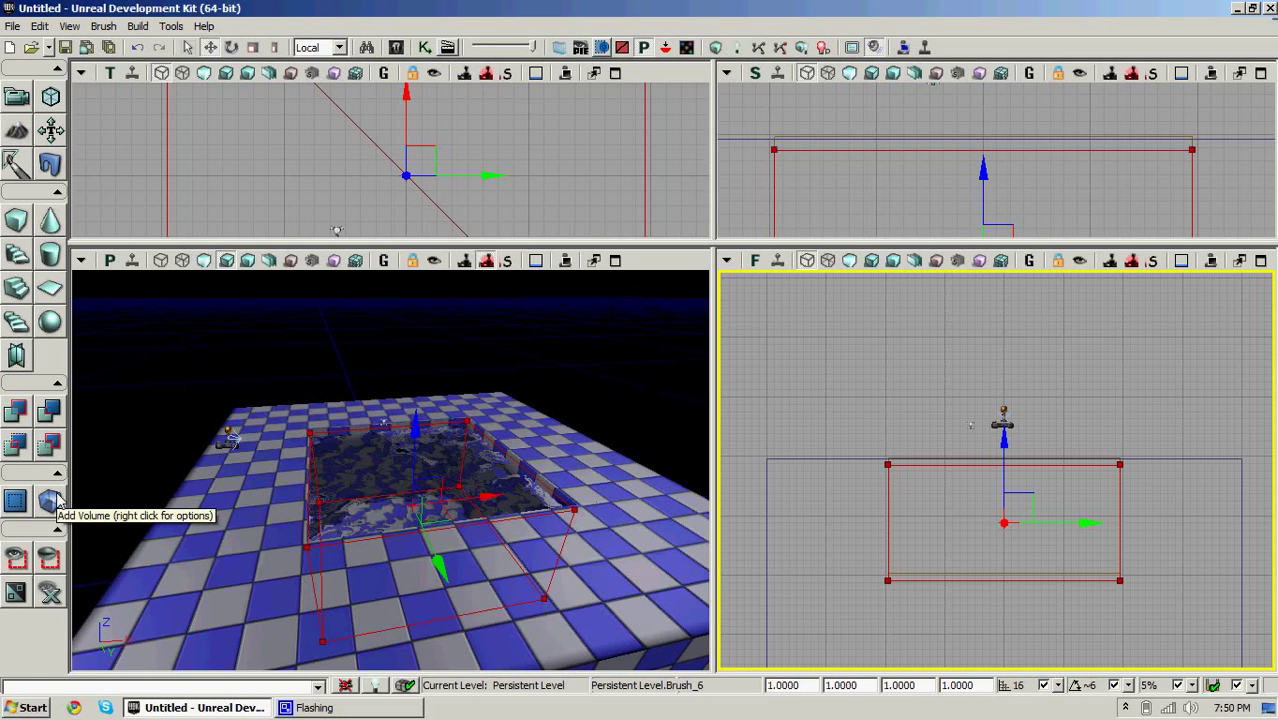
# - Add a UTWaterVolume from the builder brush in the pit
pyautogui.rightClick(52, 503)
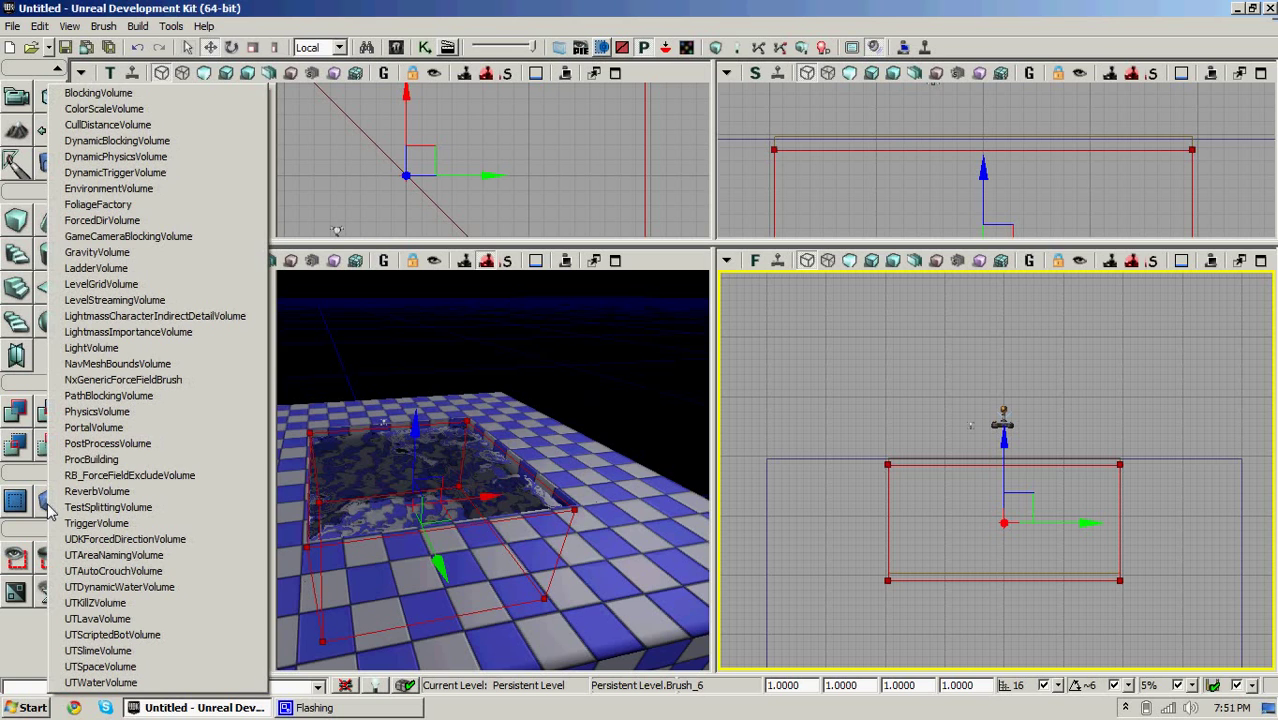
pyautogui.click(3, 692)
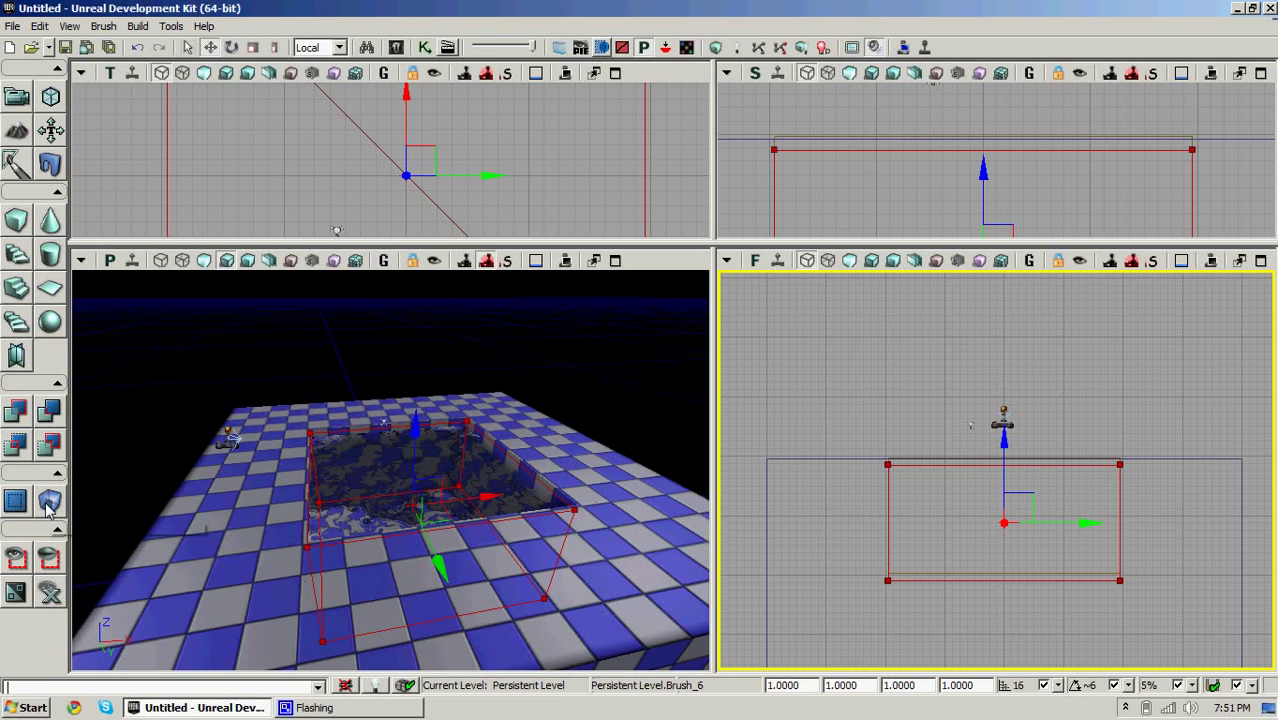
pyautogui.click(48, 503)
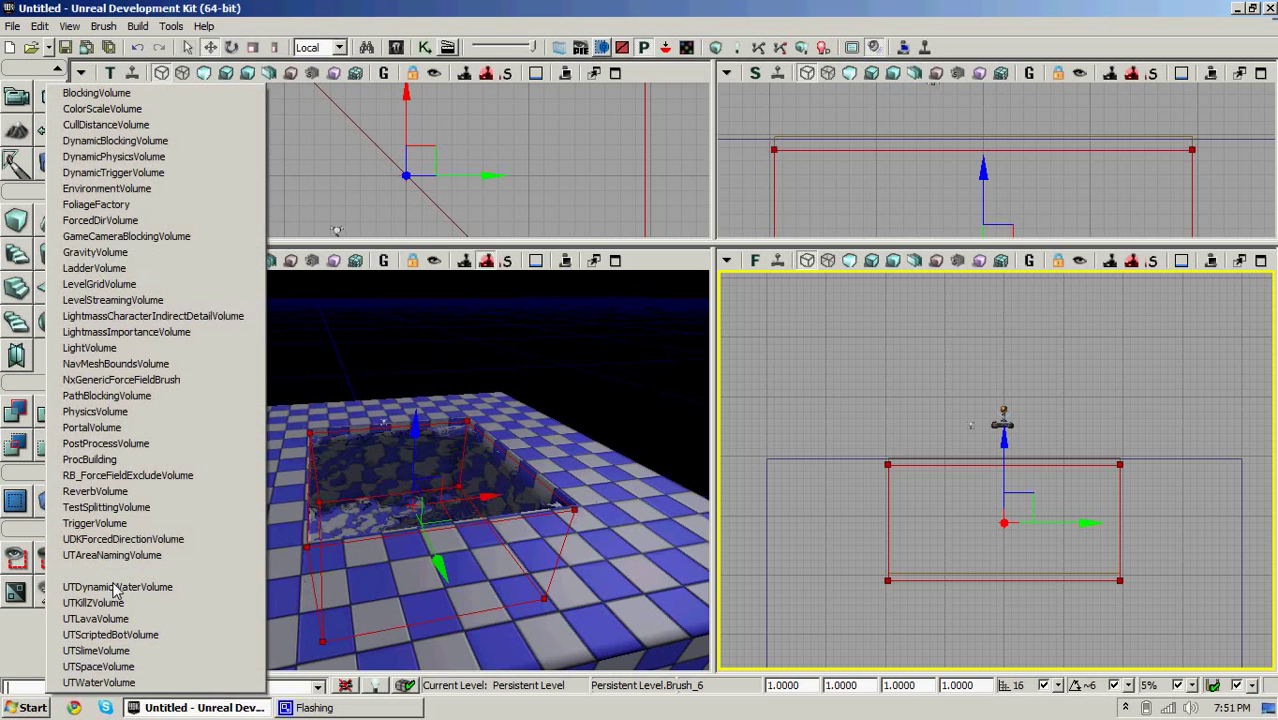
pyautogui.click(98, 682)
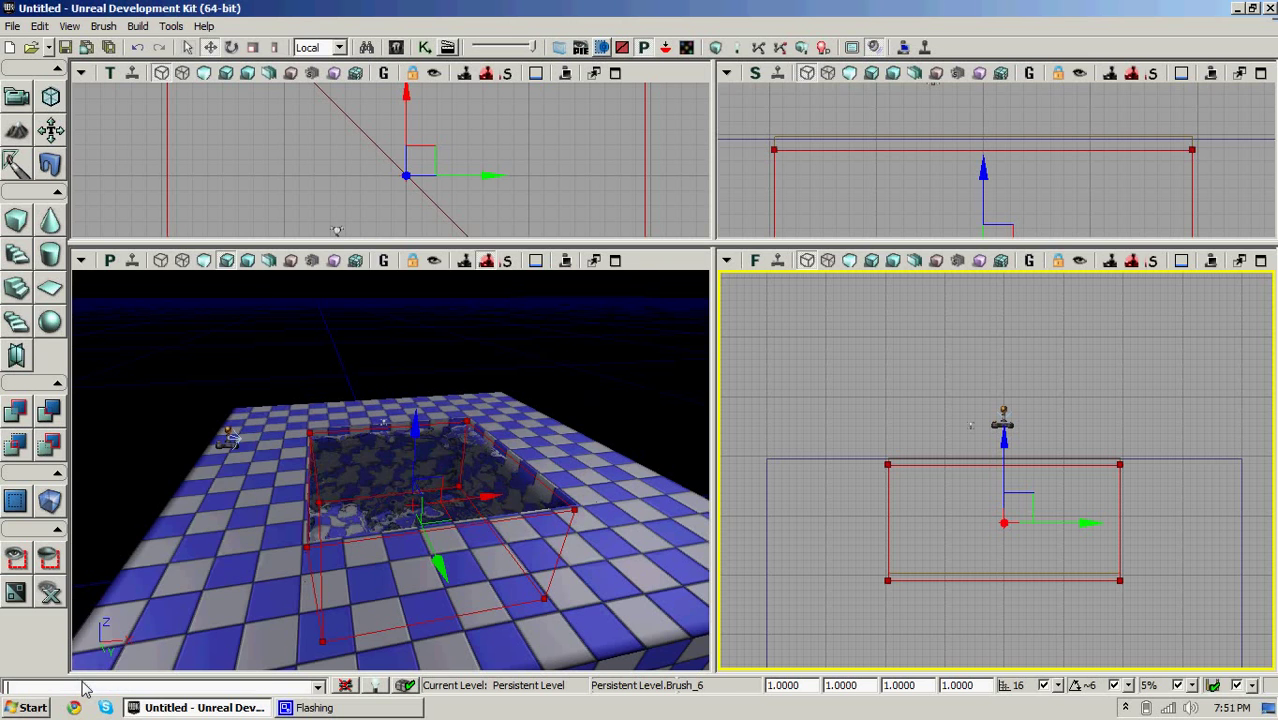
# - Test the water volume by playing the level in the editor, swimming across the pool and jumping out onto the rim, and end the session
pyautogui.click(922, 47)
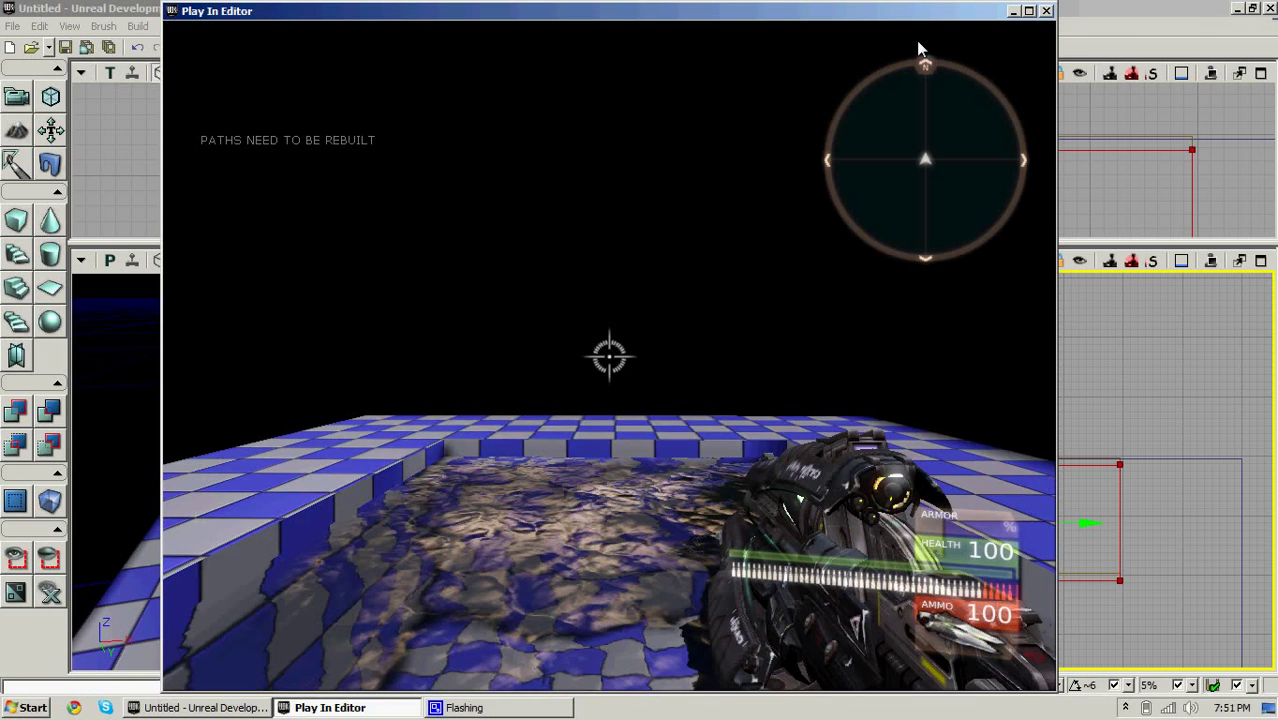
pyautogui.press('w')
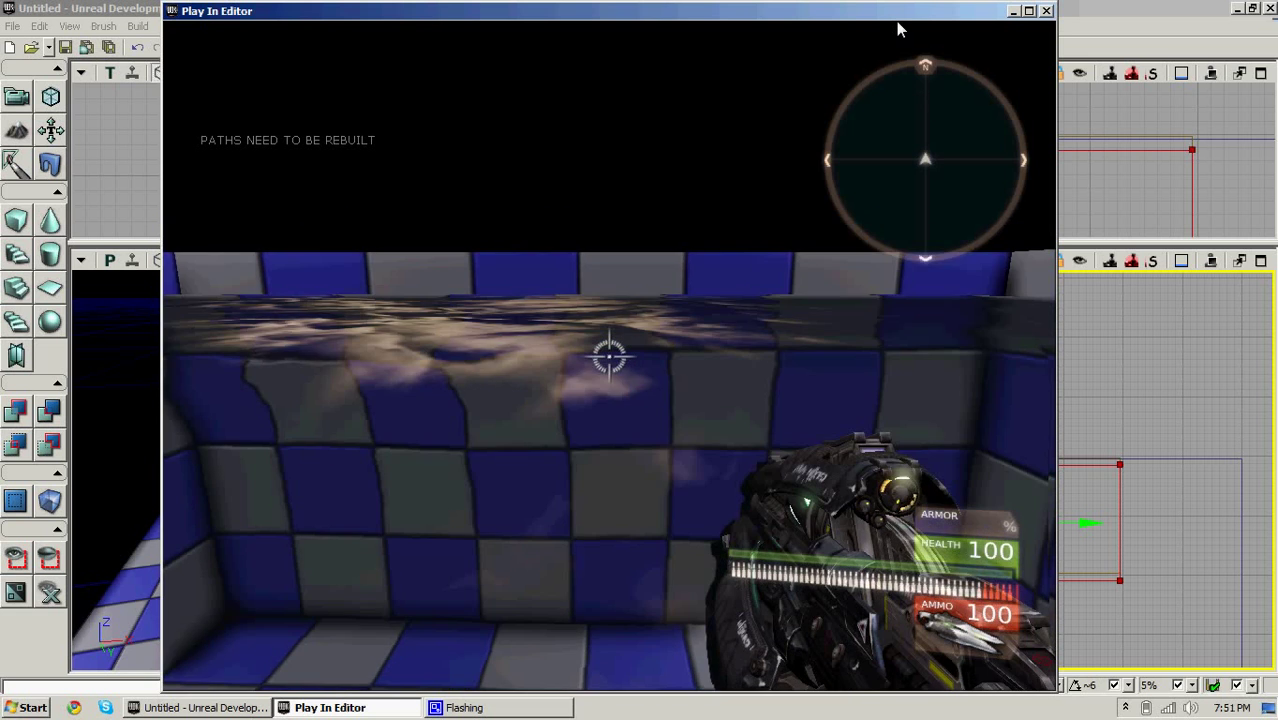
pyautogui.press('w')
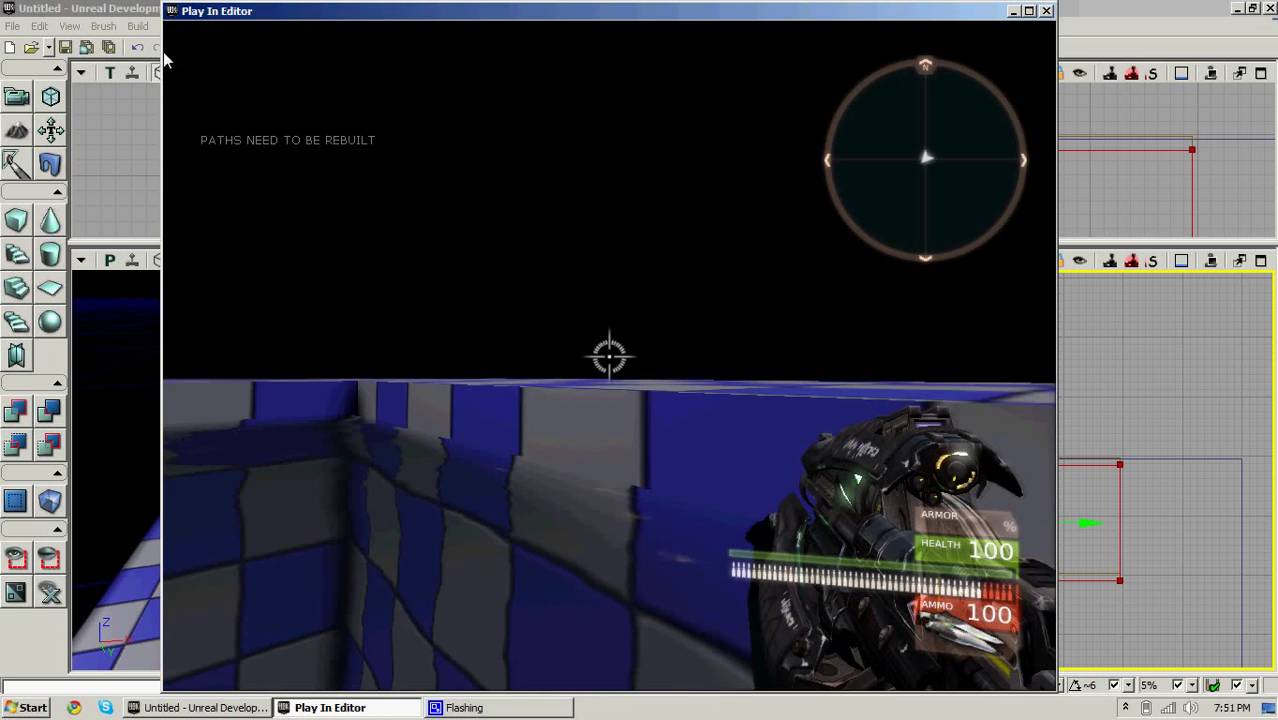
pyautogui.press('w')
pyautogui.press('space')
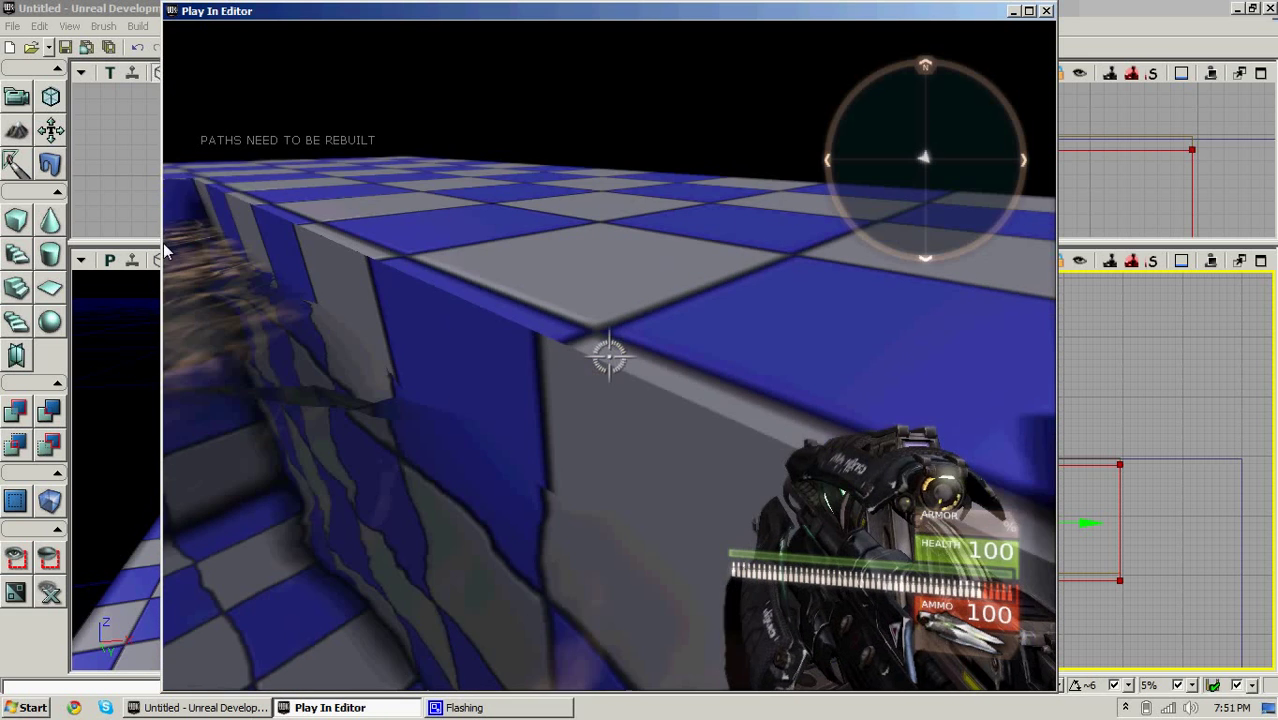
pyautogui.press('w')
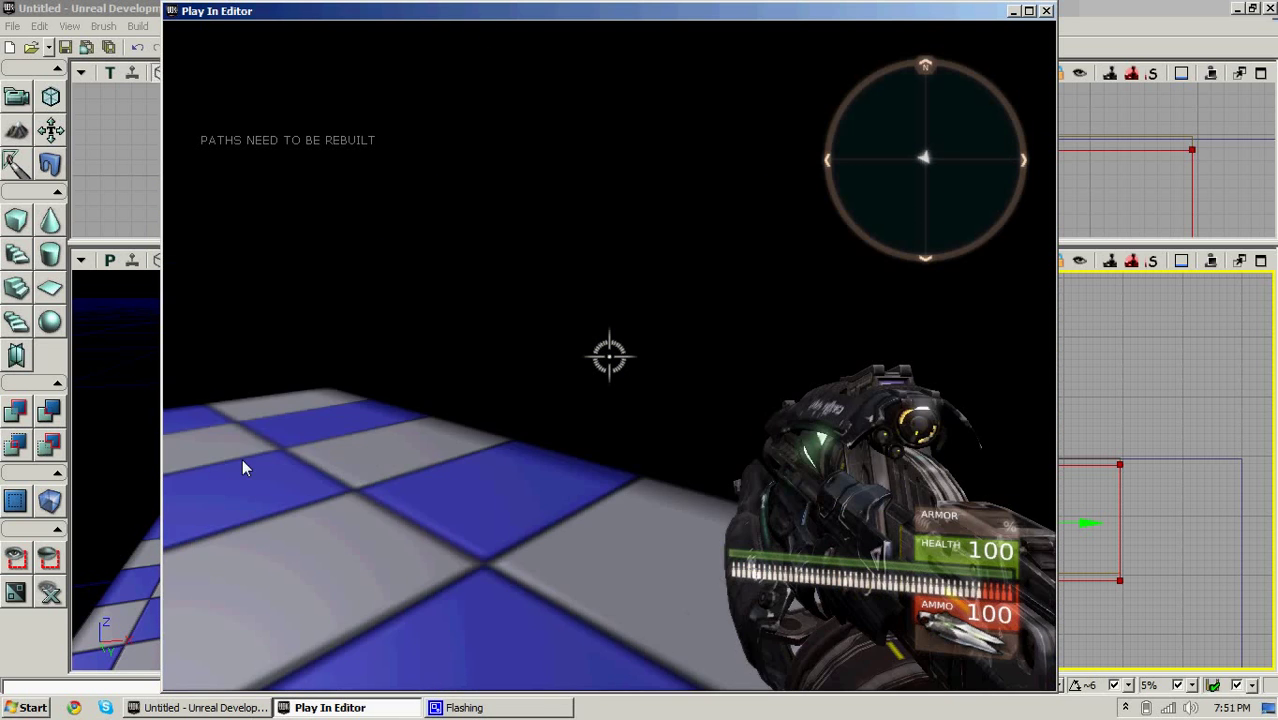
pyautogui.press('Escape')
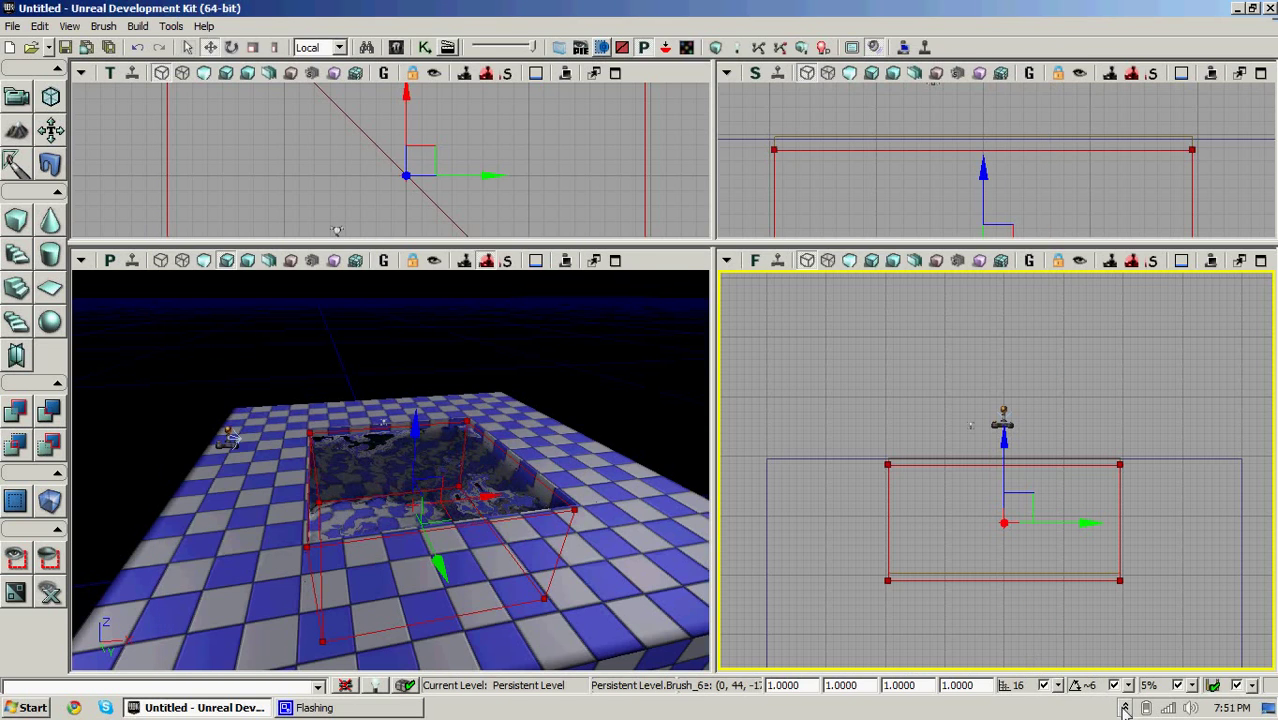
pyautogui.click(1124, 708)
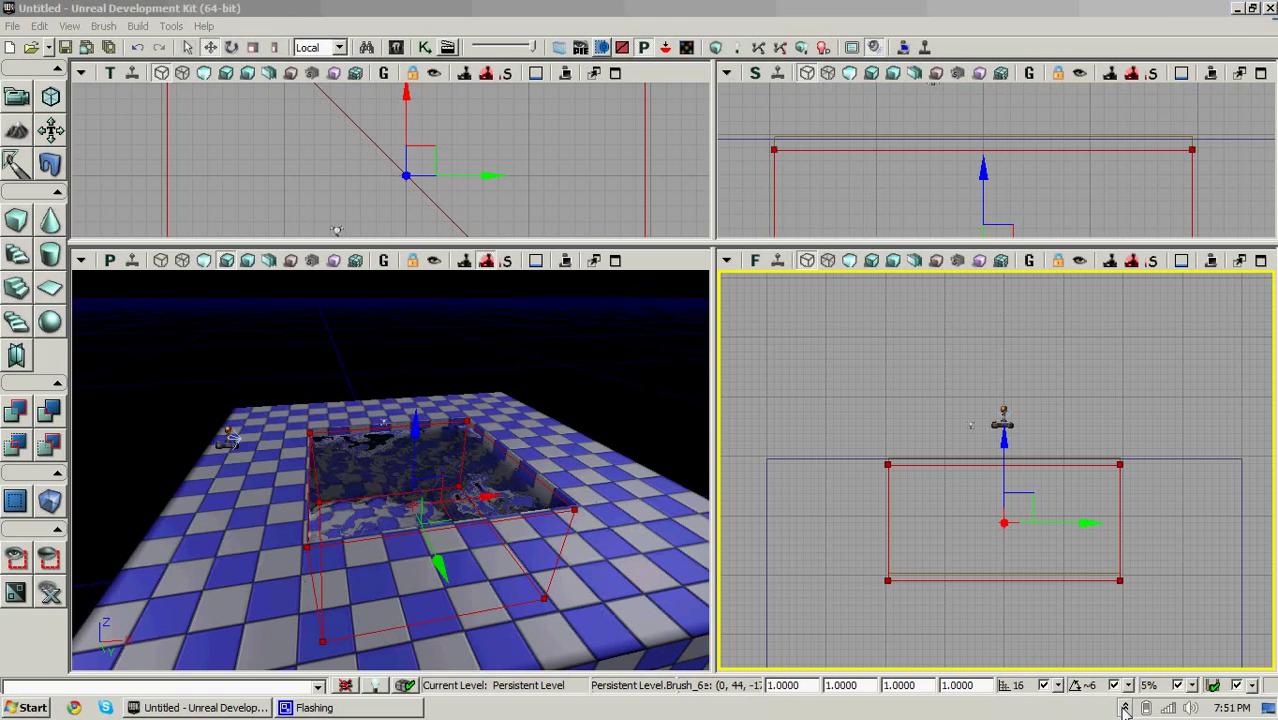